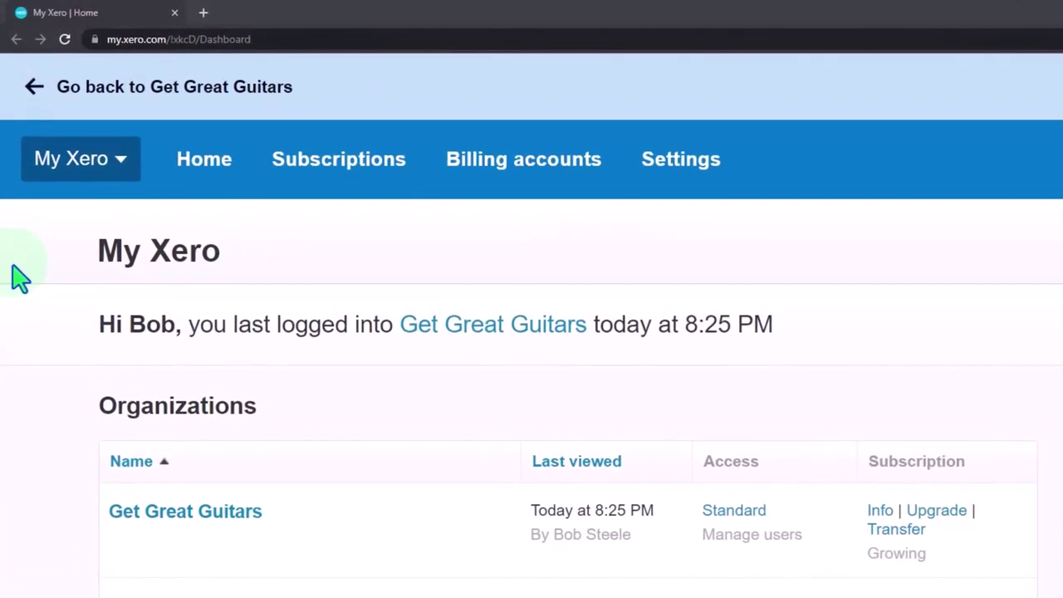
Open the Get Great Guitars organization and duplicate its dashboard browser tab twice
scroll(12, 270, "down", 1)
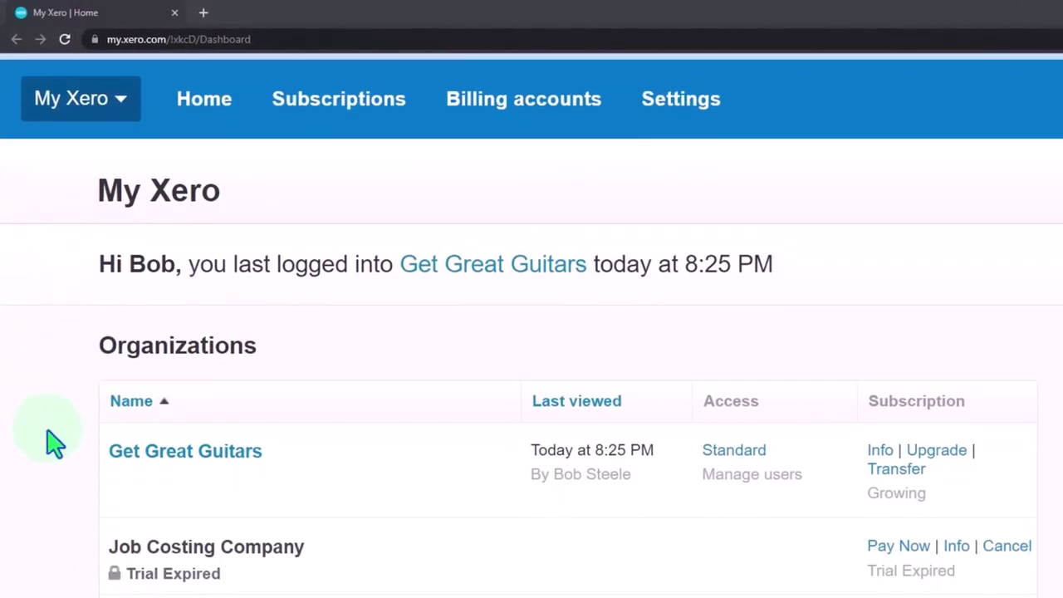
left_click(187, 471)
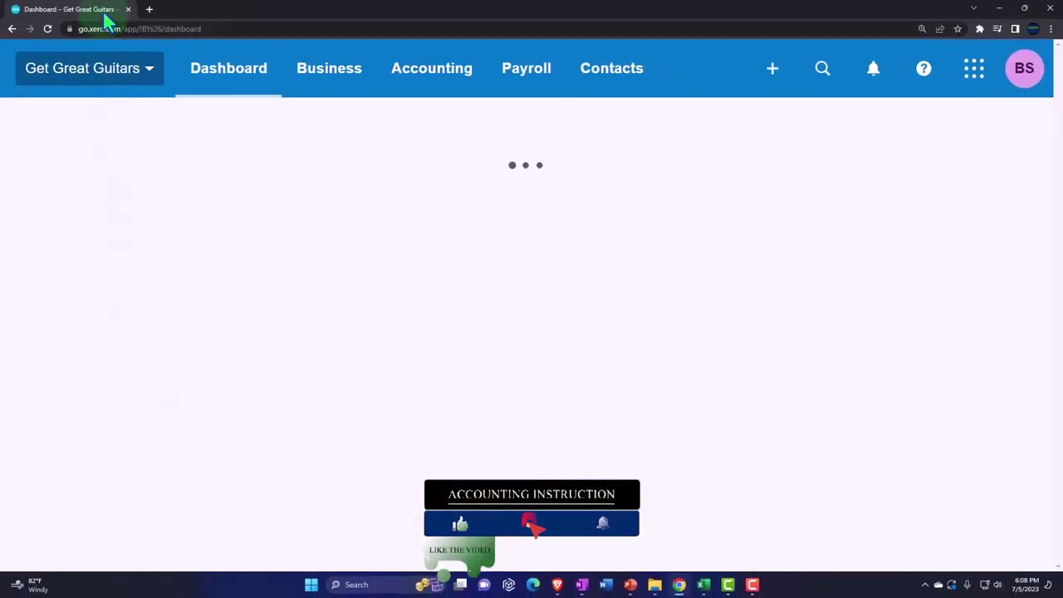
right_click(104, 13)
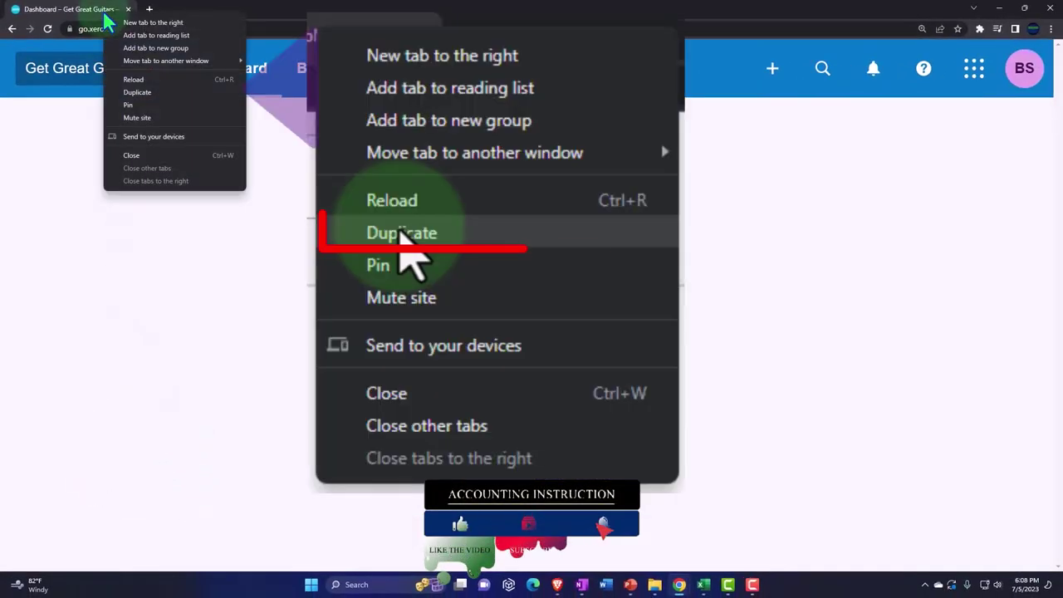
left_click(155, 92)
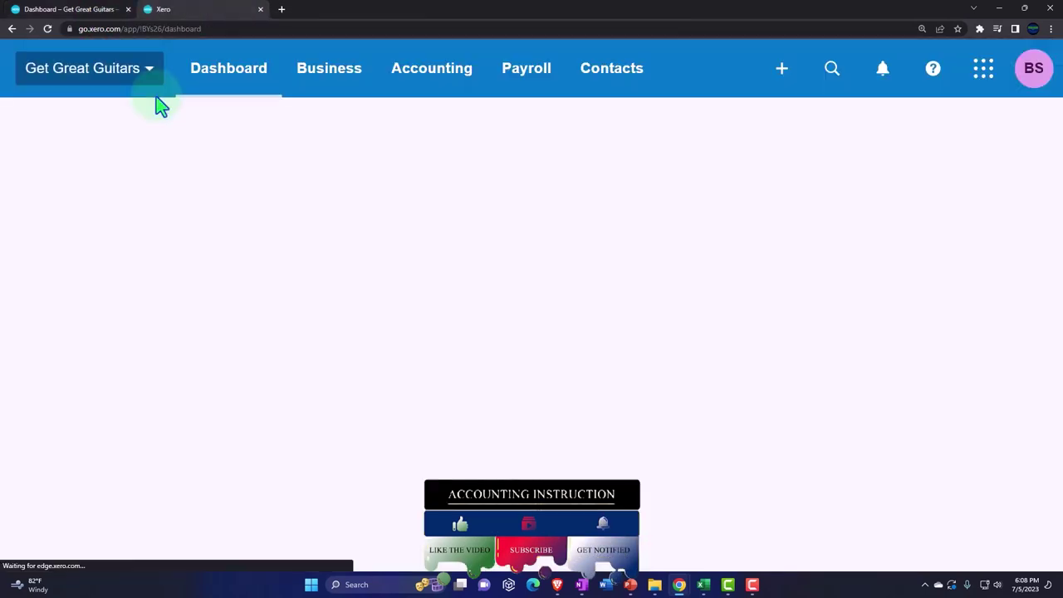
right_click(213, 11)
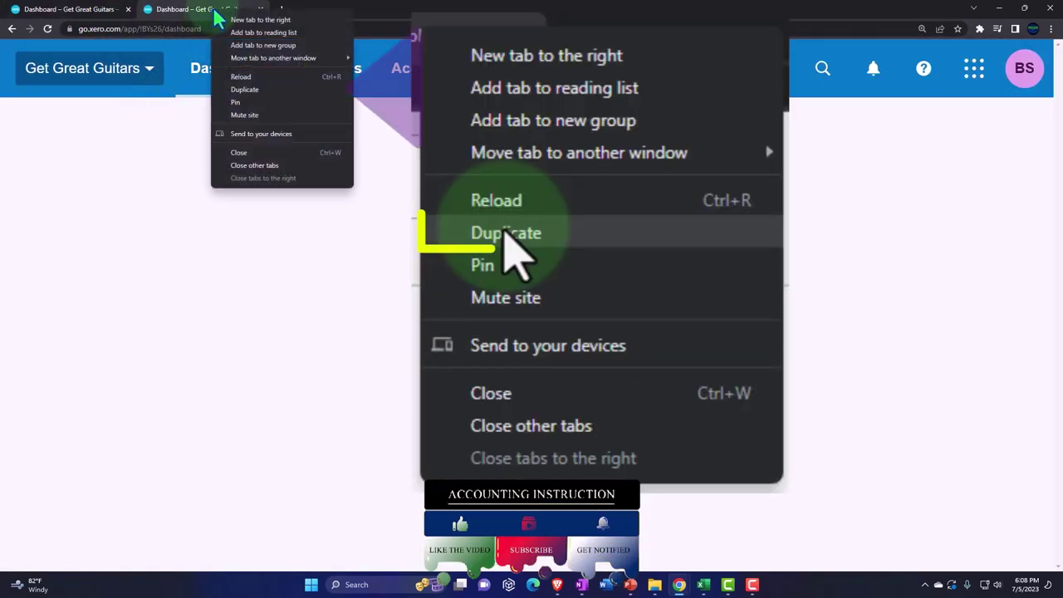
left_click(242, 89)
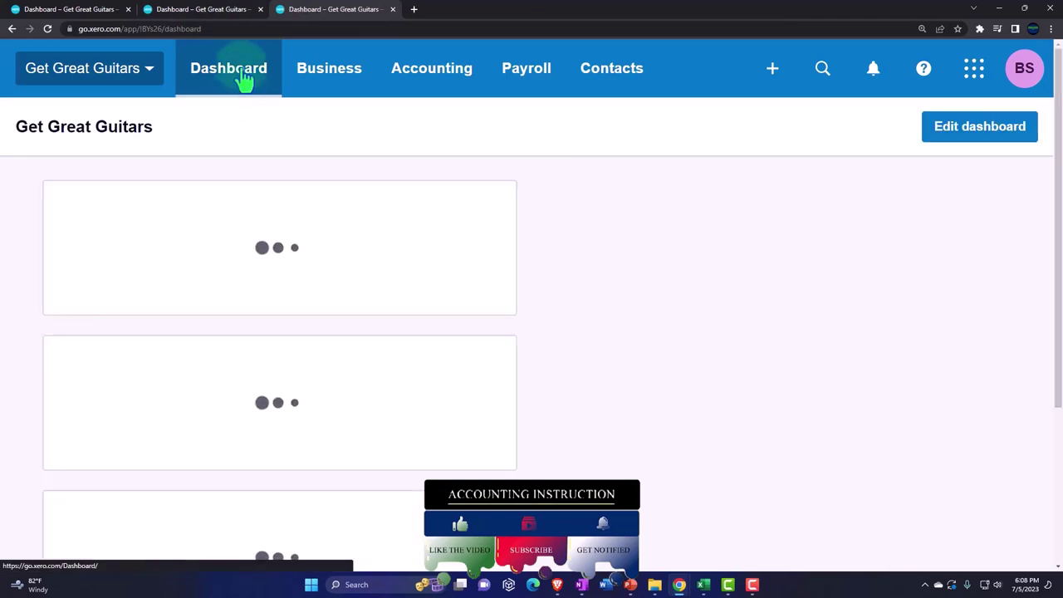
Open the Balance Sheet Comp report in the second browser tab and the Income Statement Comp report in the third
left_click(413, 83)
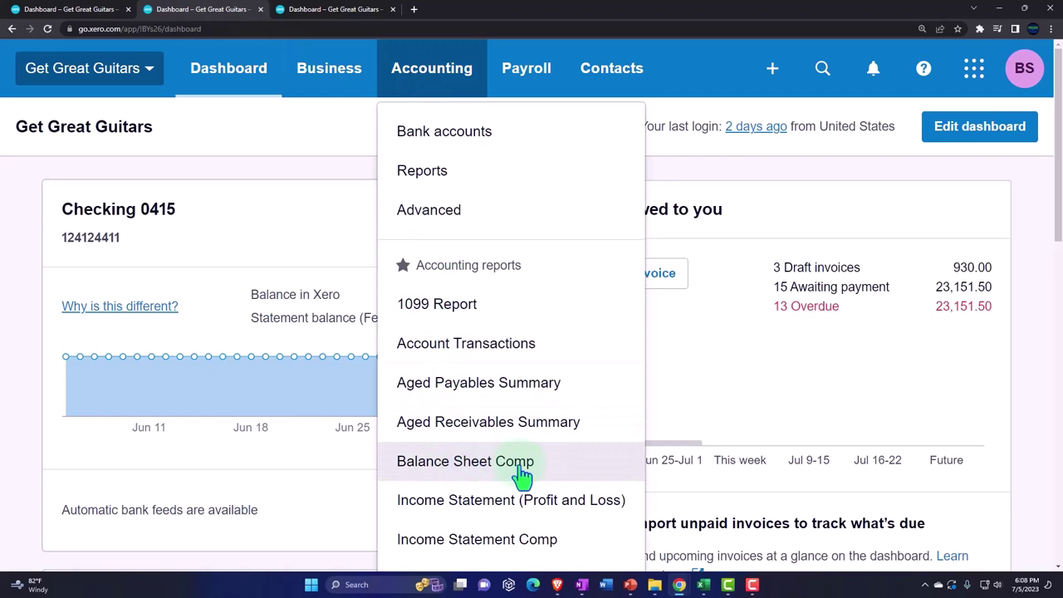
left_click(544, 470)
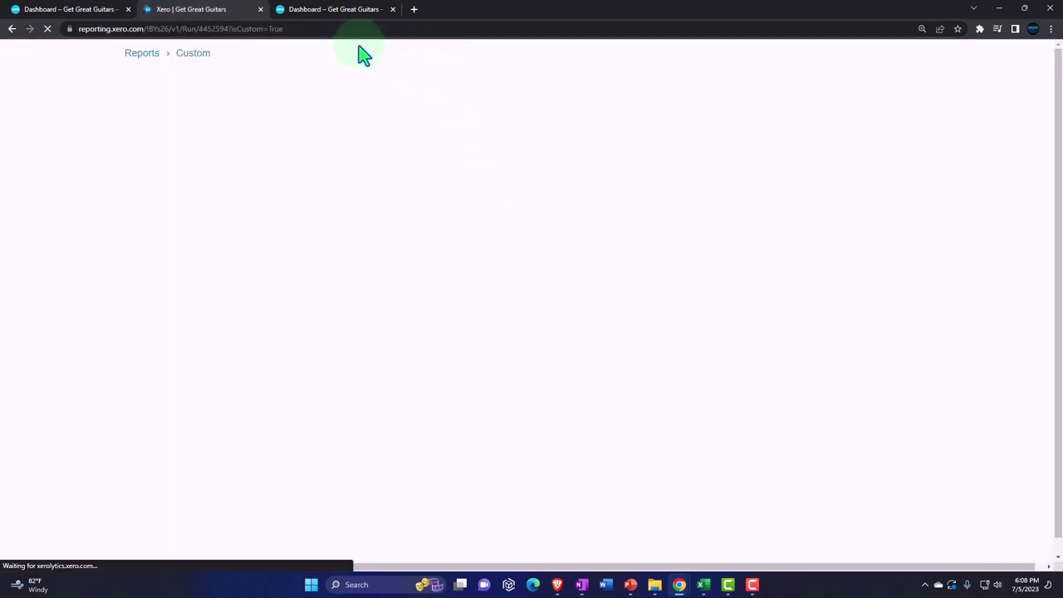
left_click(323, 15)
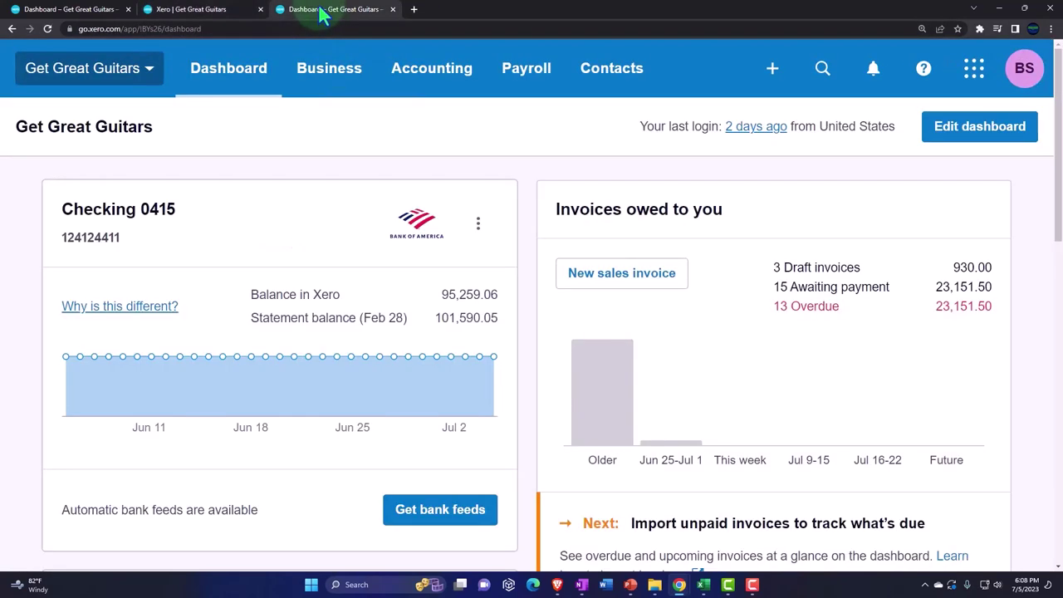
left_click(431, 75)
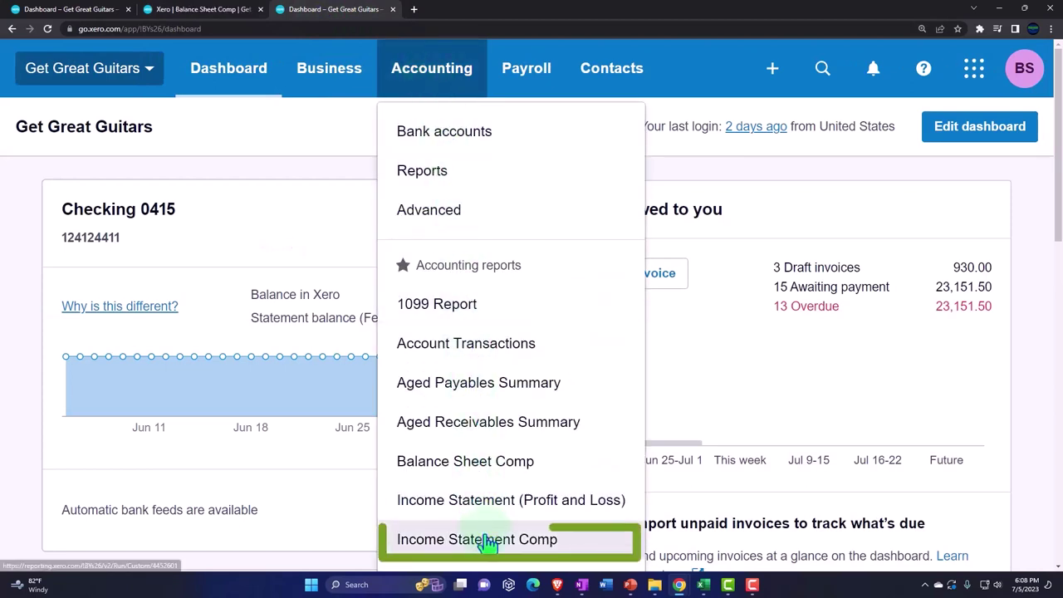
left_click(539, 548)
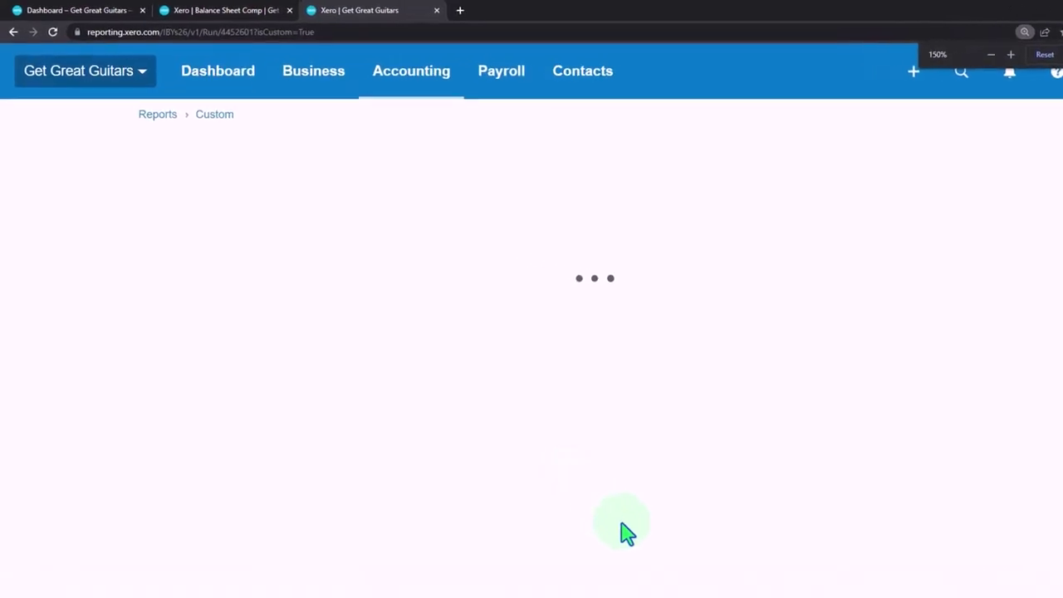
Return to the Balance Sheet Comp report and examine its Loan Payable and Long Term Liabilities lines by month
left_click(244, 17)
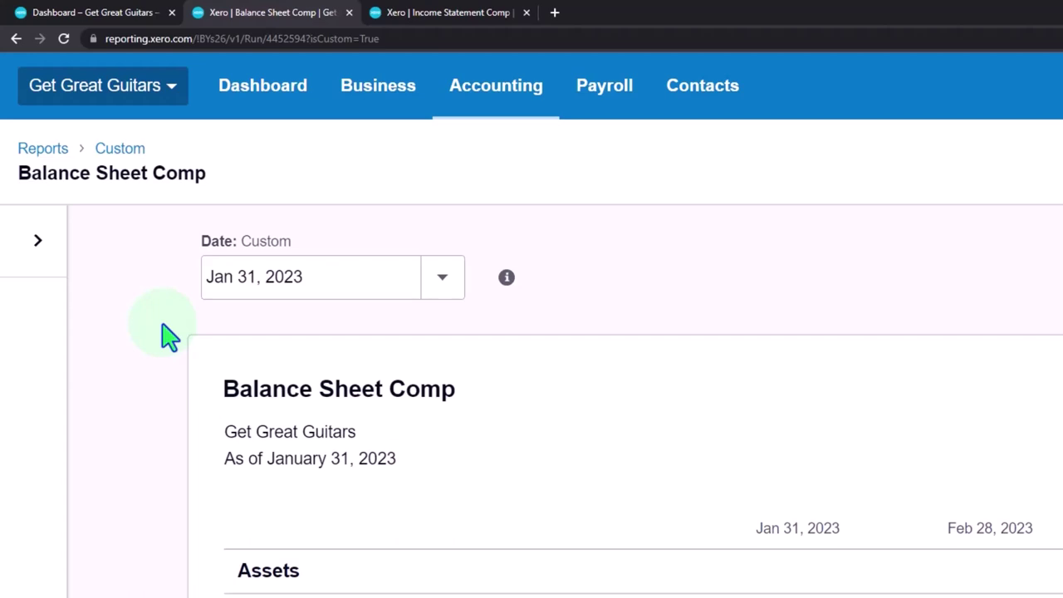
scroll(166, 336, "down", 1)
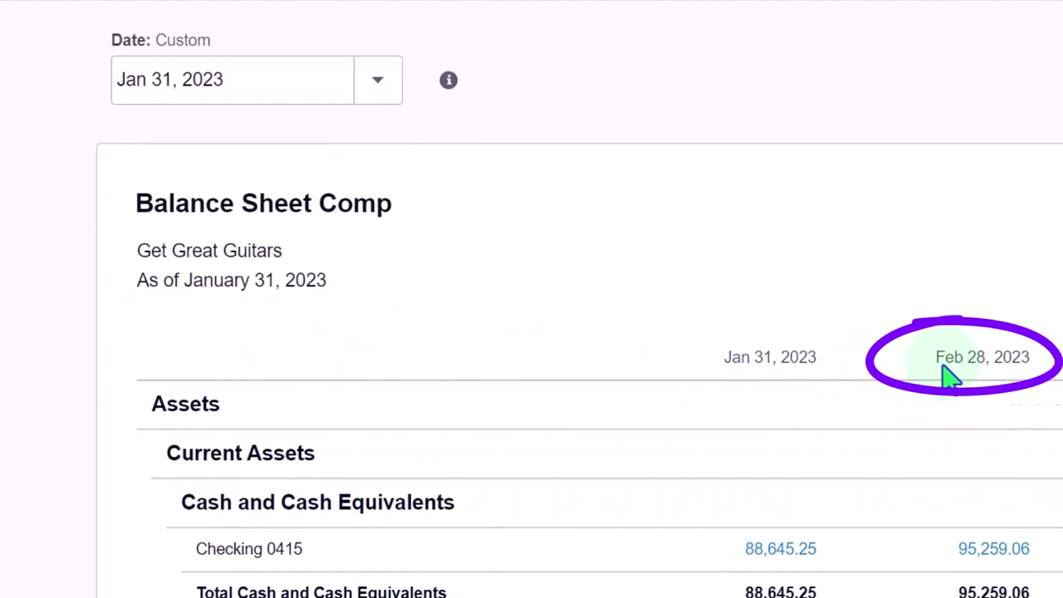
scroll(951, 378, "down", 8)
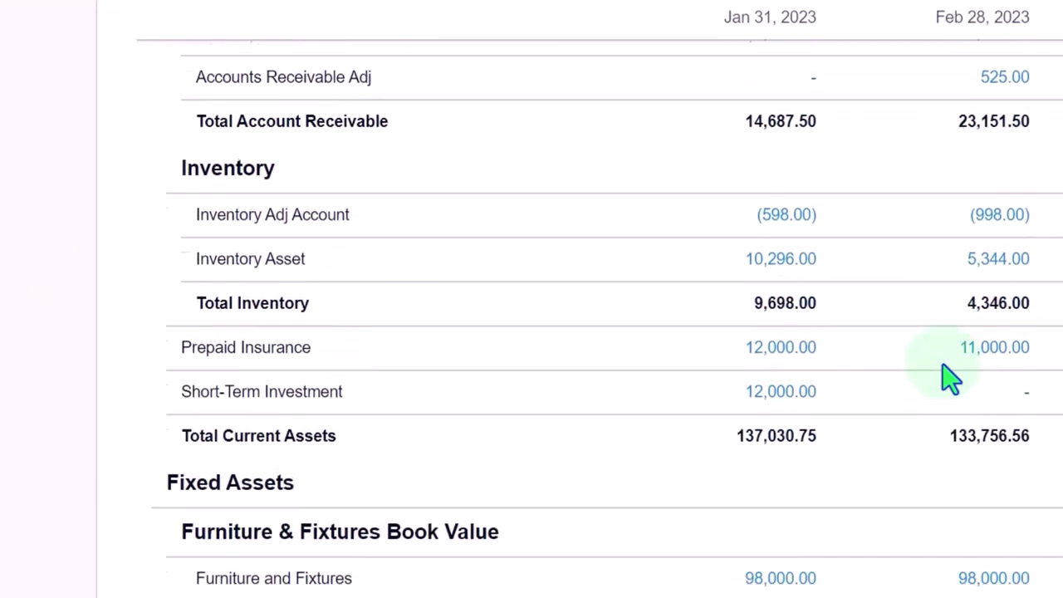
scroll(951, 378, "down", 10)
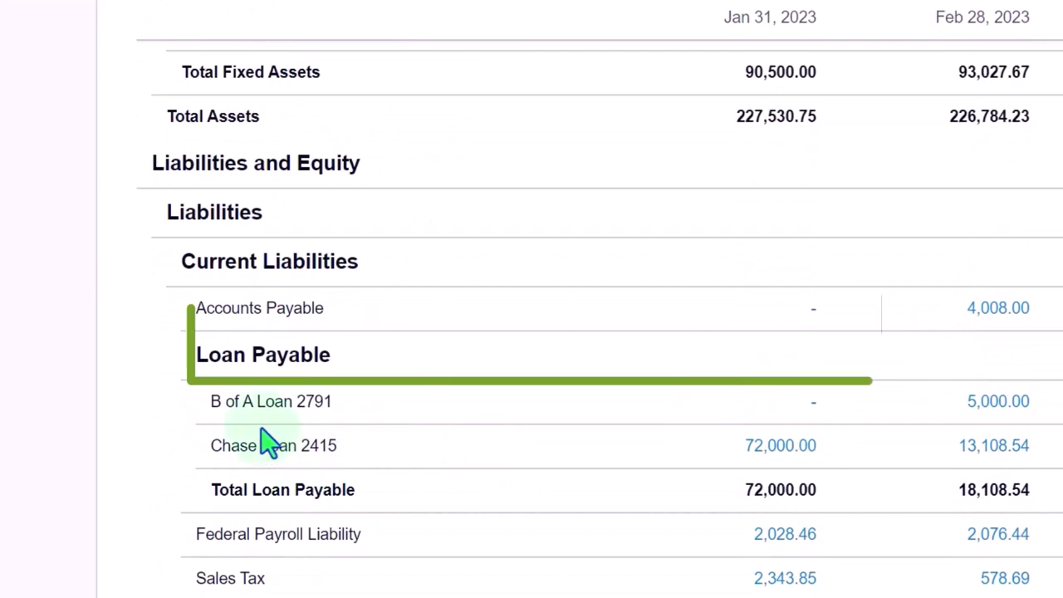
scroll(270, 440, "down", 1)
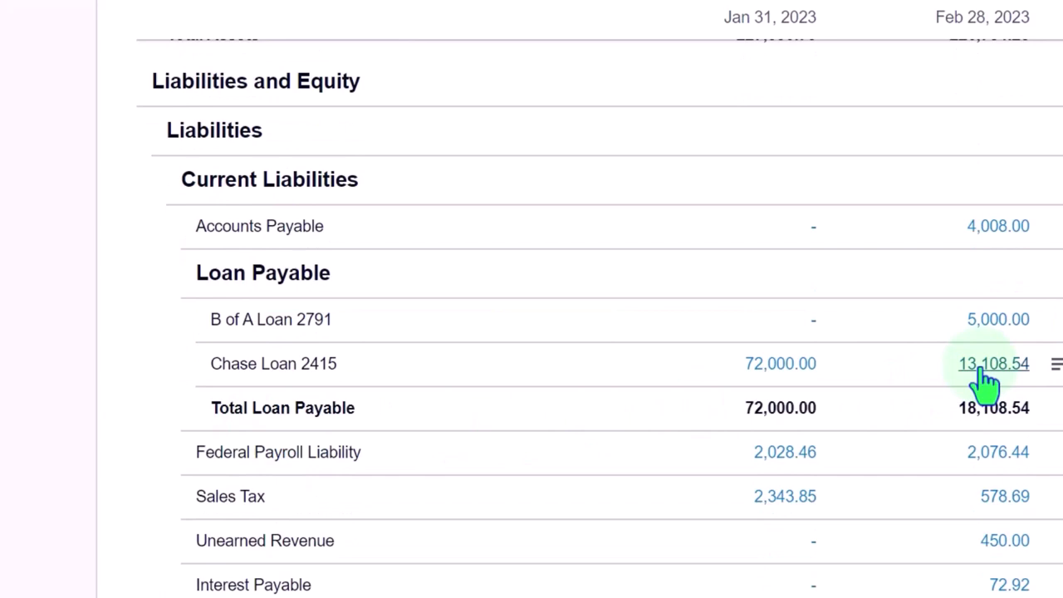
scroll(983, 379, "down", 1)
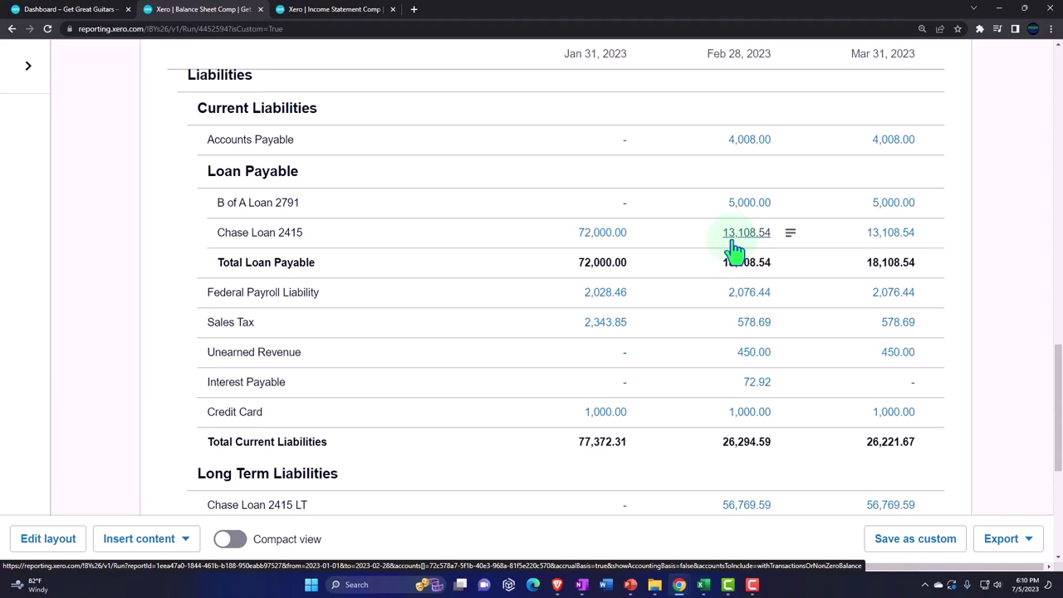
scroll(734, 250, "down", 1)
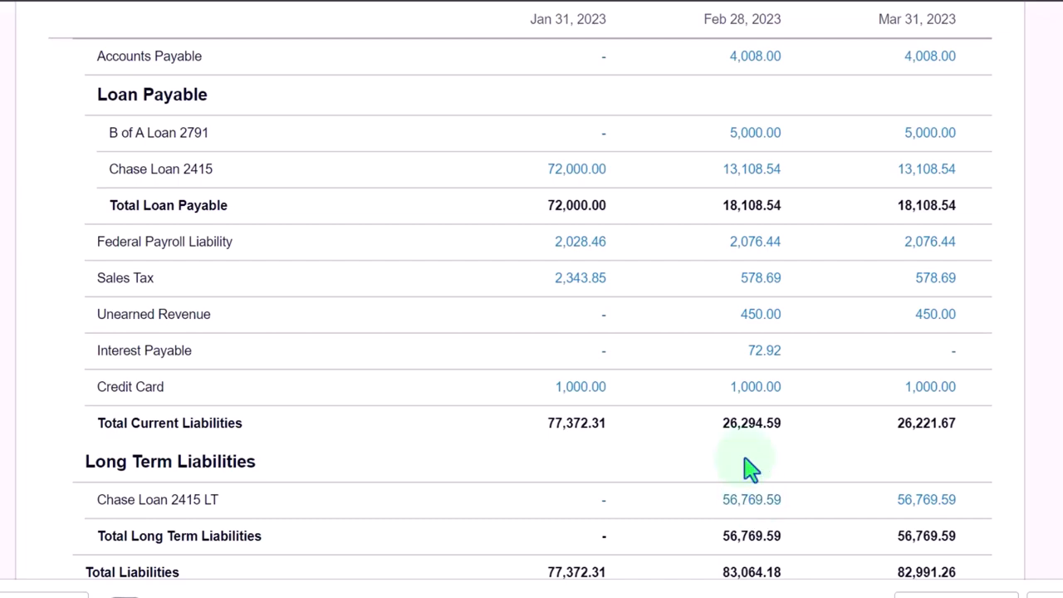
Compare the receivable, inventory, prepaid insurance and fixed asset lines of the balance sheet across January, February and March 2023
scroll(745, 467, "up", 3)
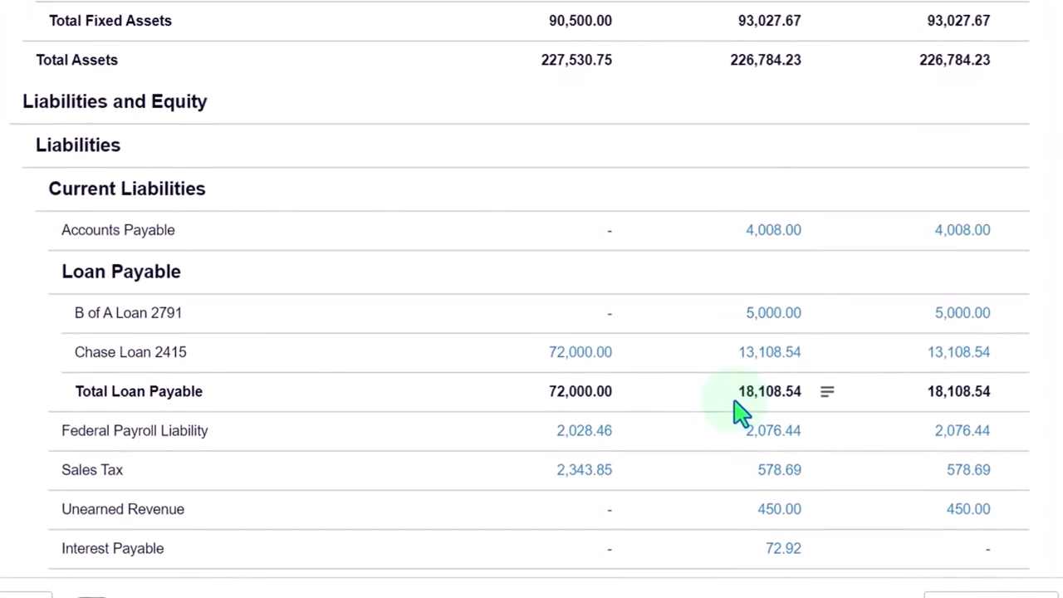
scroll(735, 412, "up", 3)
scroll(739, 410, "up", 10)
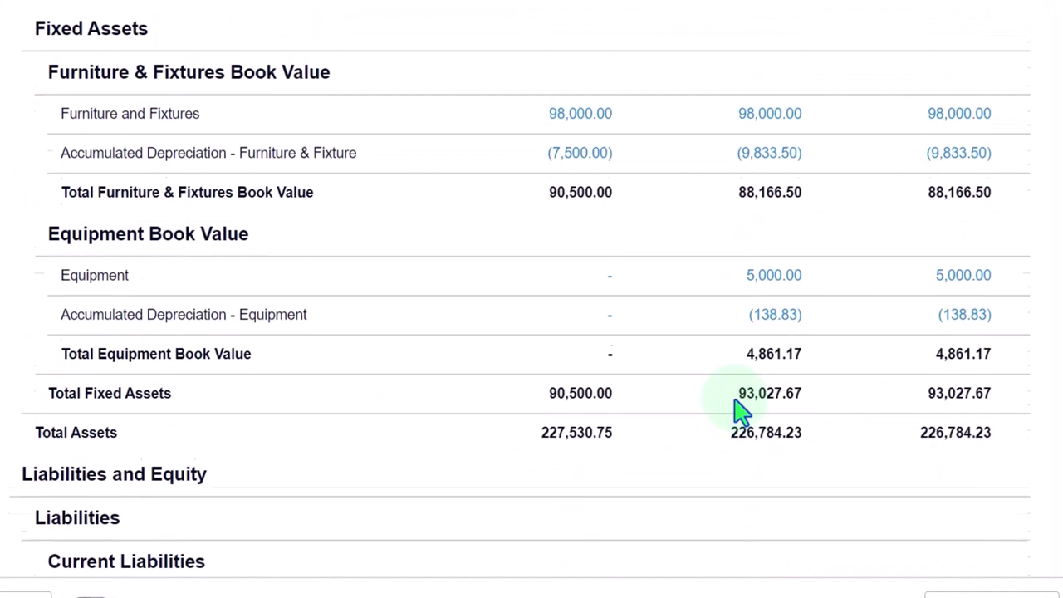
scroll(741, 410, "up", 5)
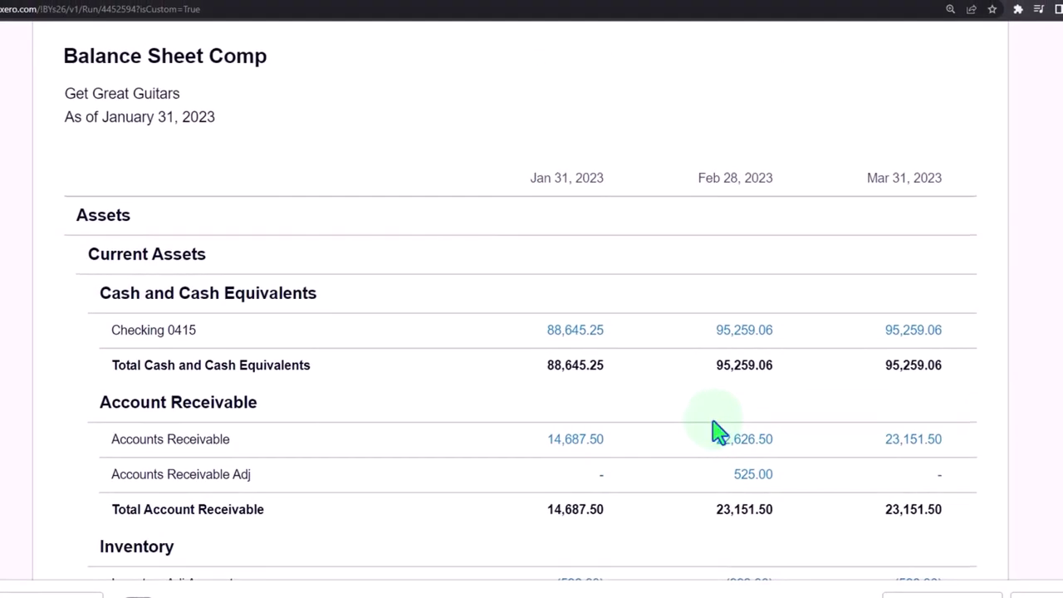
scroll(713, 422, "down", 6)
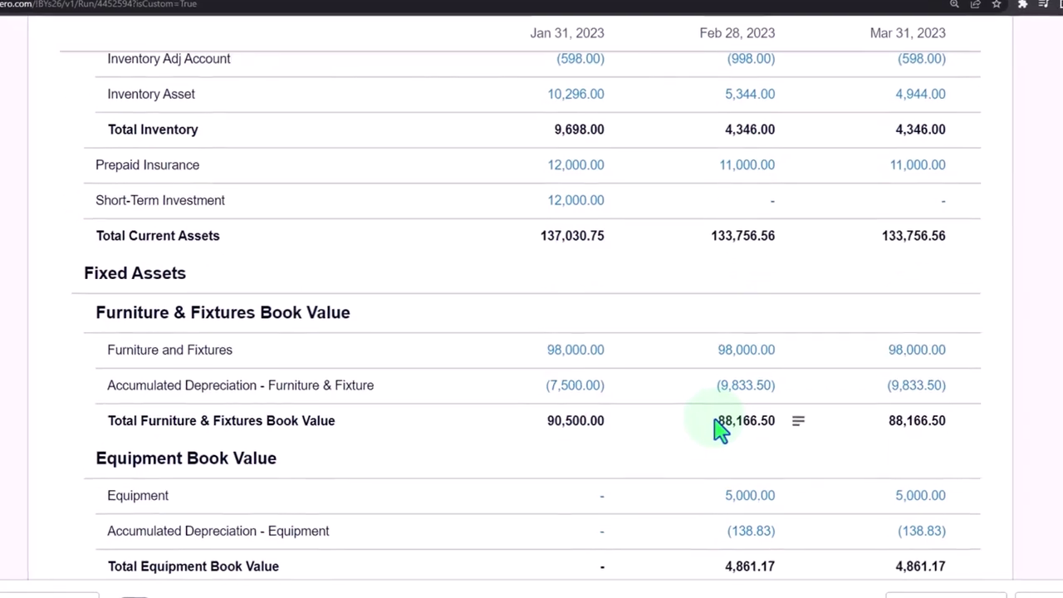
scroll(719, 428, "up", 4)
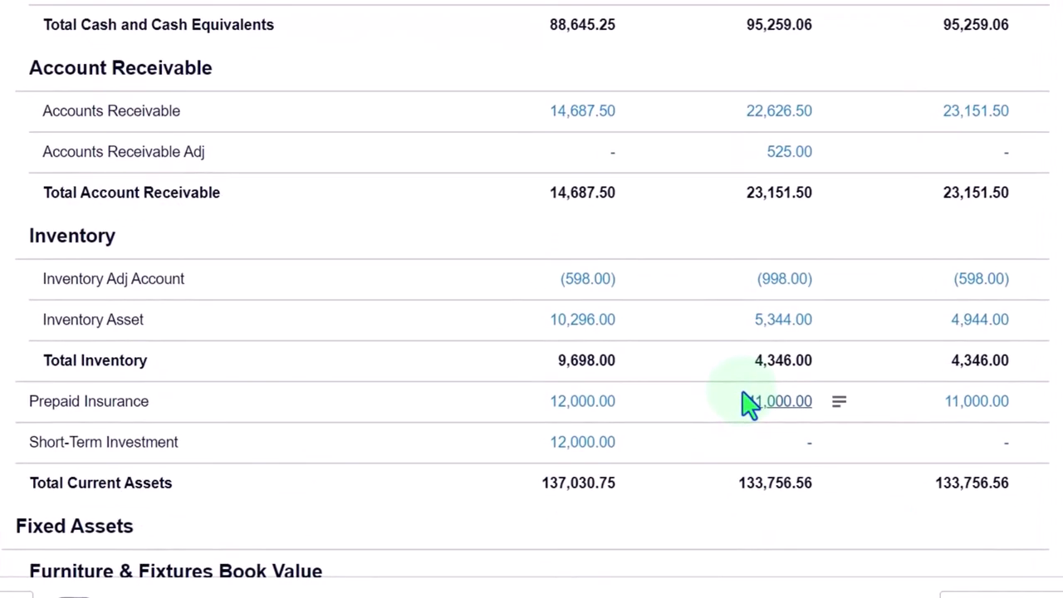
scroll(747, 405, "up", 3)
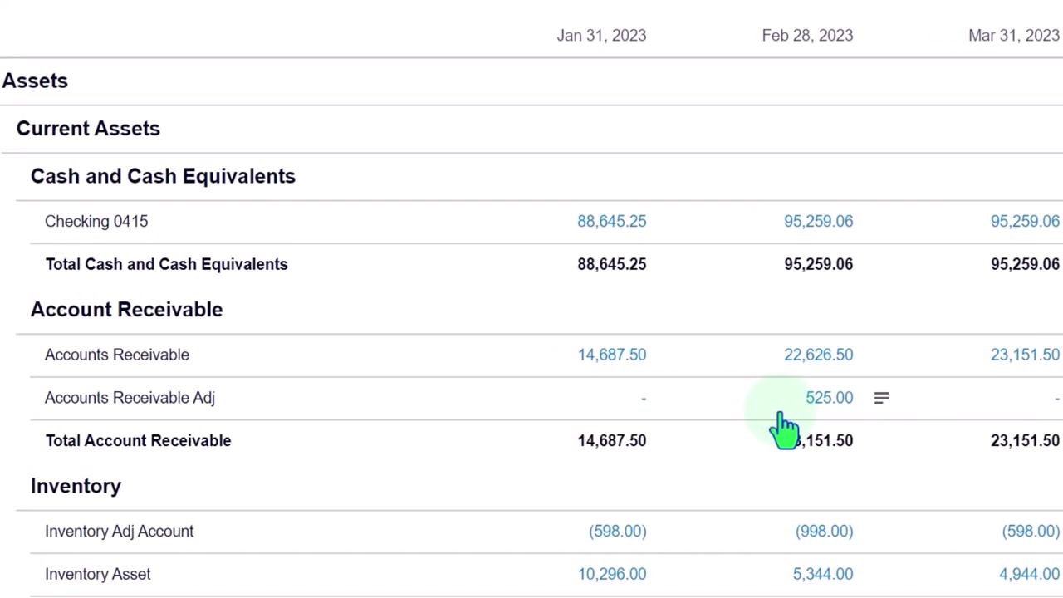
scroll(785, 427, "down", 5)
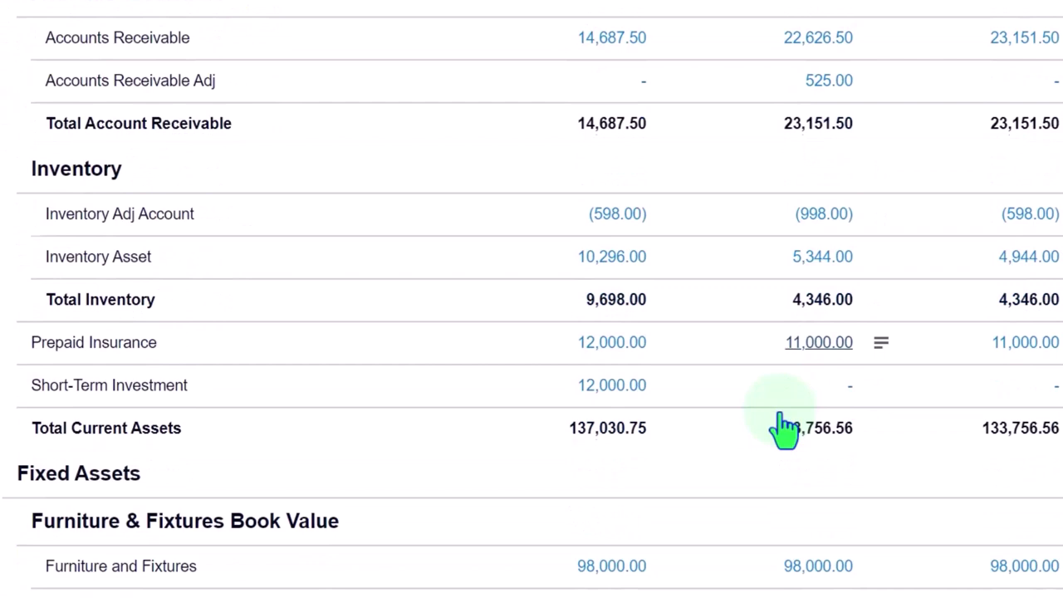
scroll(784, 428, "down", 1)
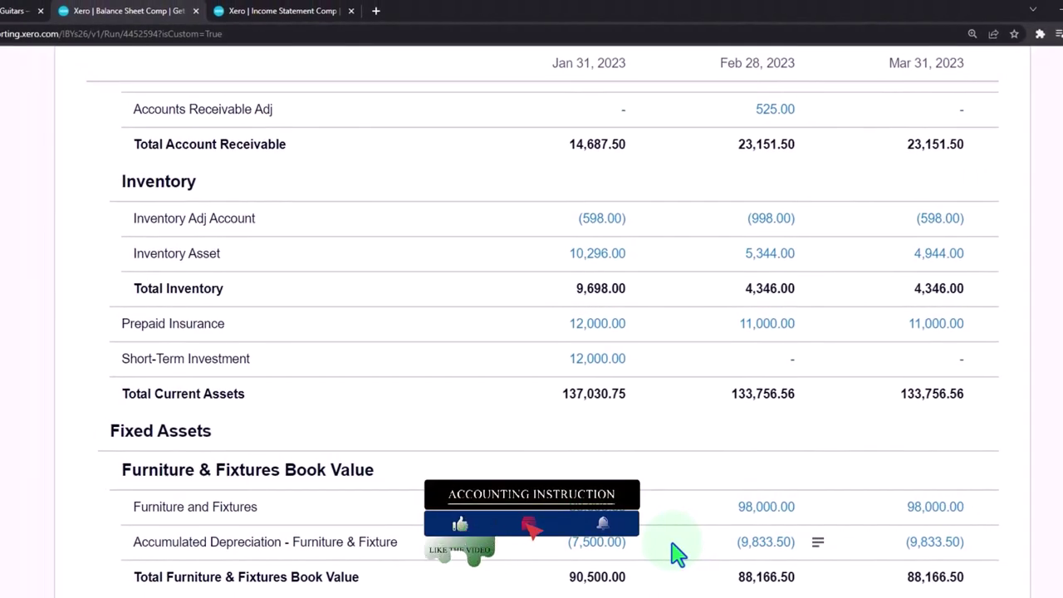
scroll(677, 552, "up", 2)
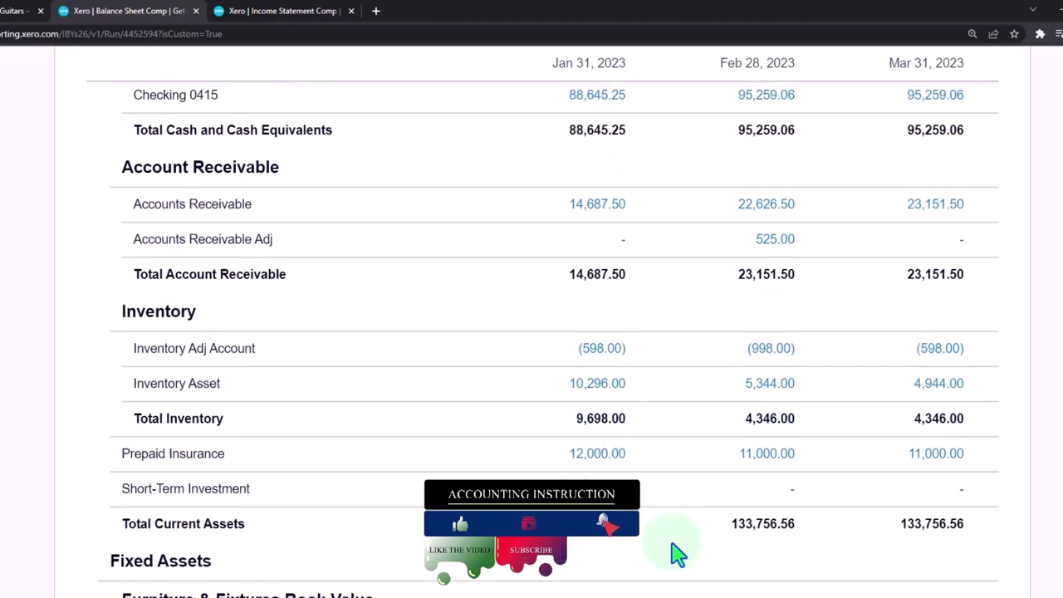
Examine the short-term and long-term portions of Chase Loan 2415 in the balance sheet's liabilities
scroll(677, 552, "down", 6)
scroll(676, 552, "down", 5)
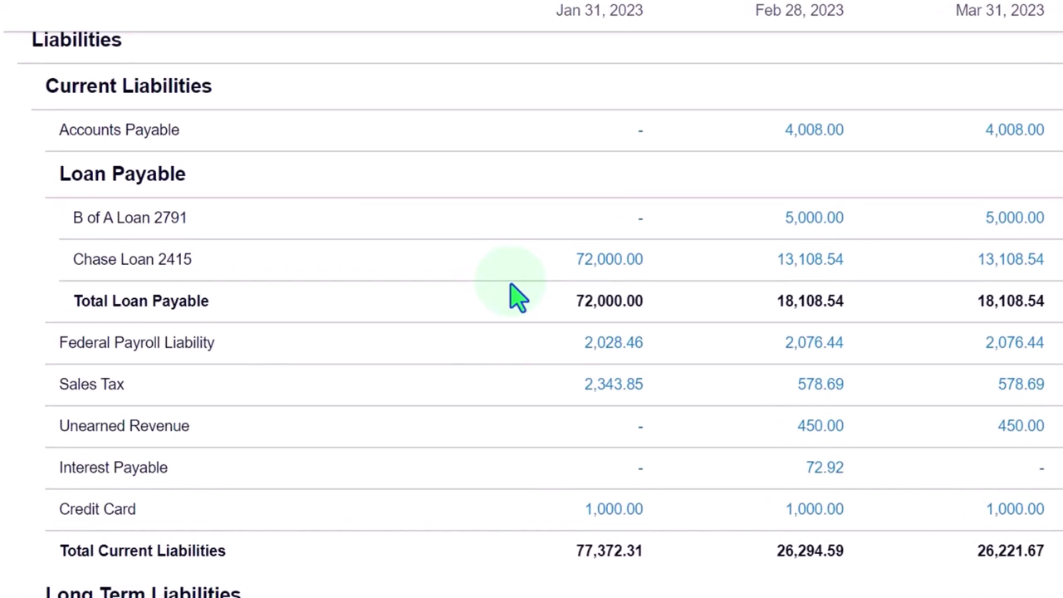
scroll(516, 297, "down", 1)
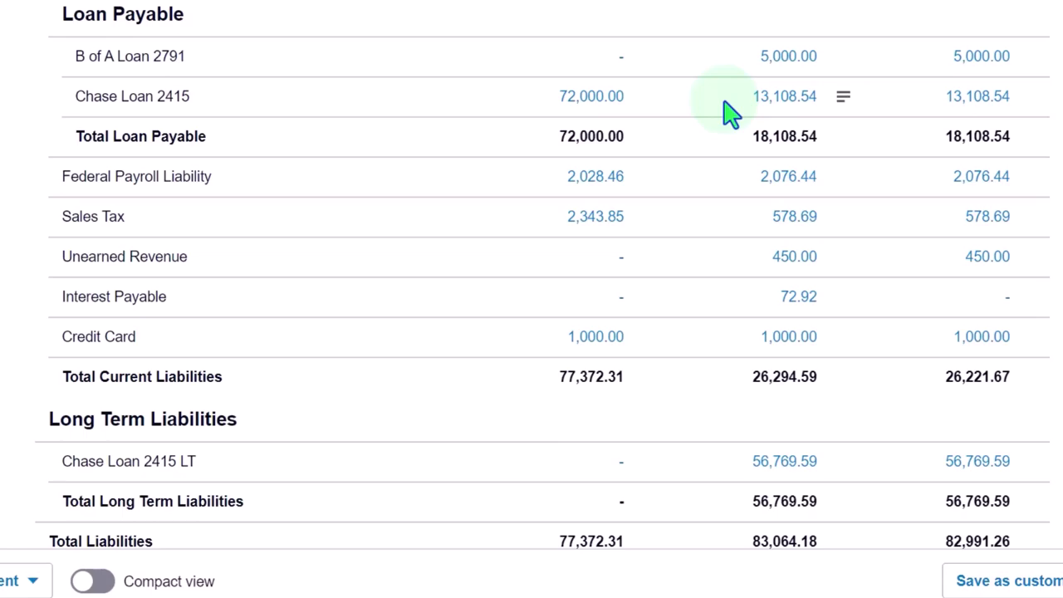
Switch to the Amortization Table workbook in Excel and inspect the month 2 loan balance and the short-term portion's formula
left_click(704, 585)
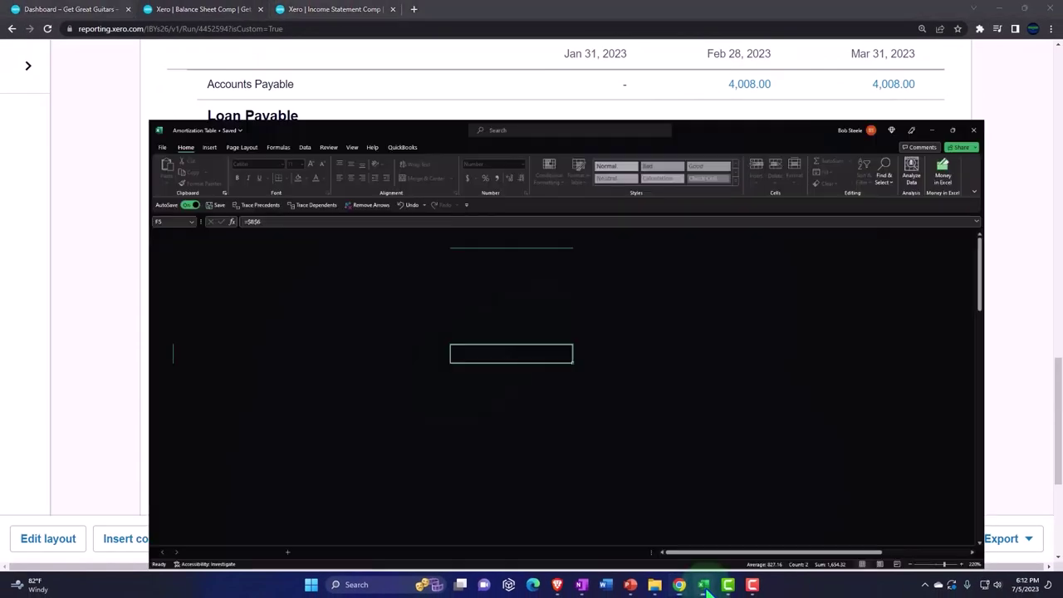
left_click(738, 354)
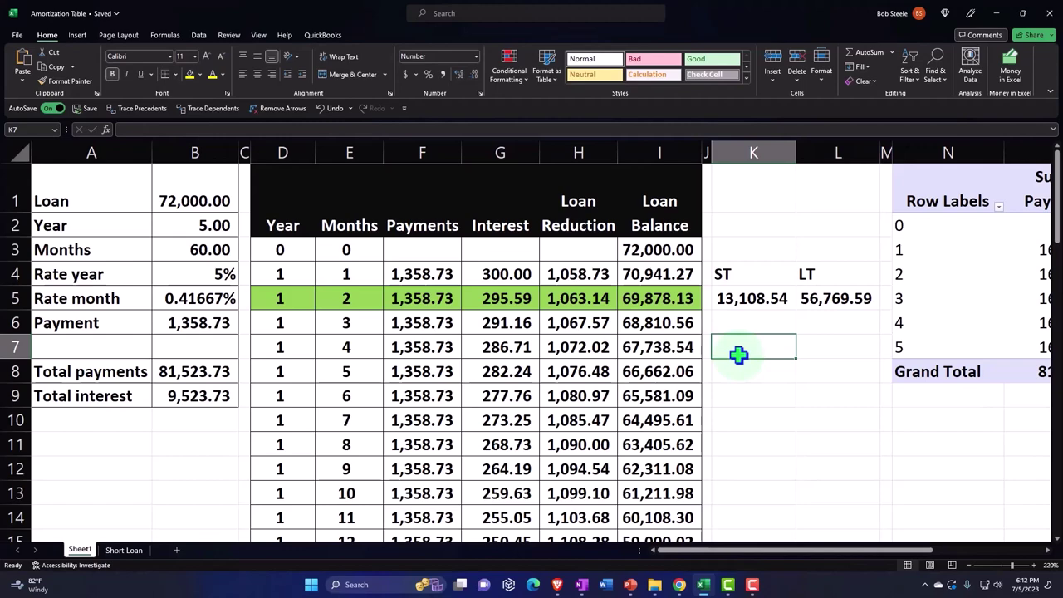
left_click(681, 300)
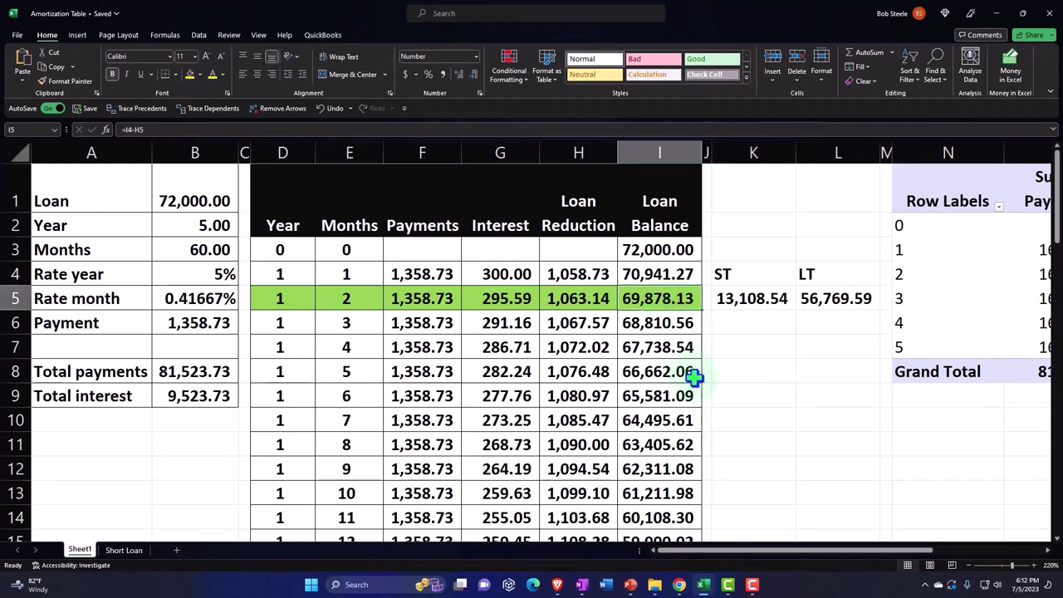
left_click(747, 299)
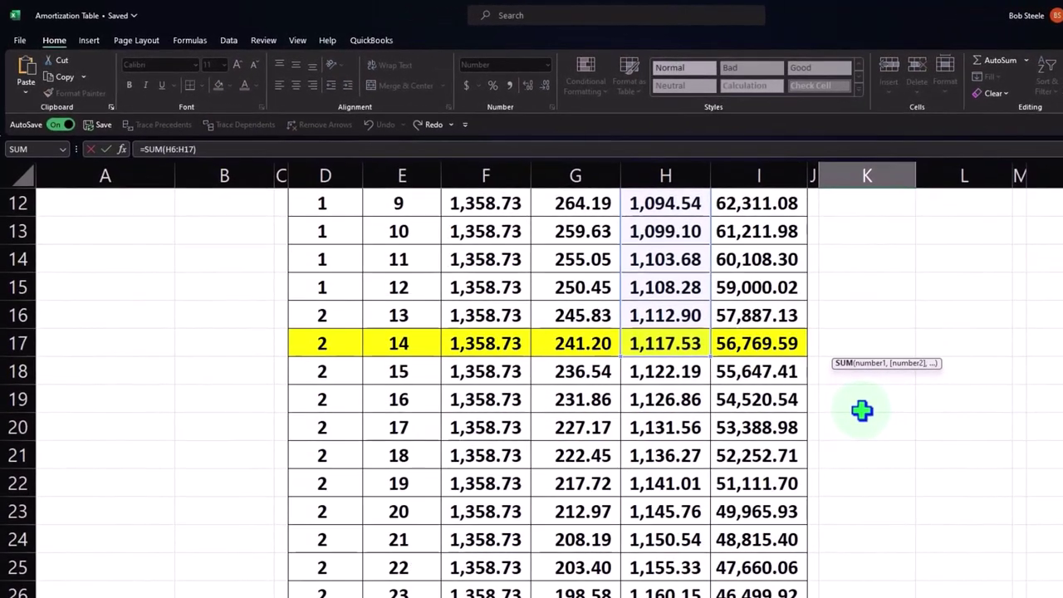
key("Return")
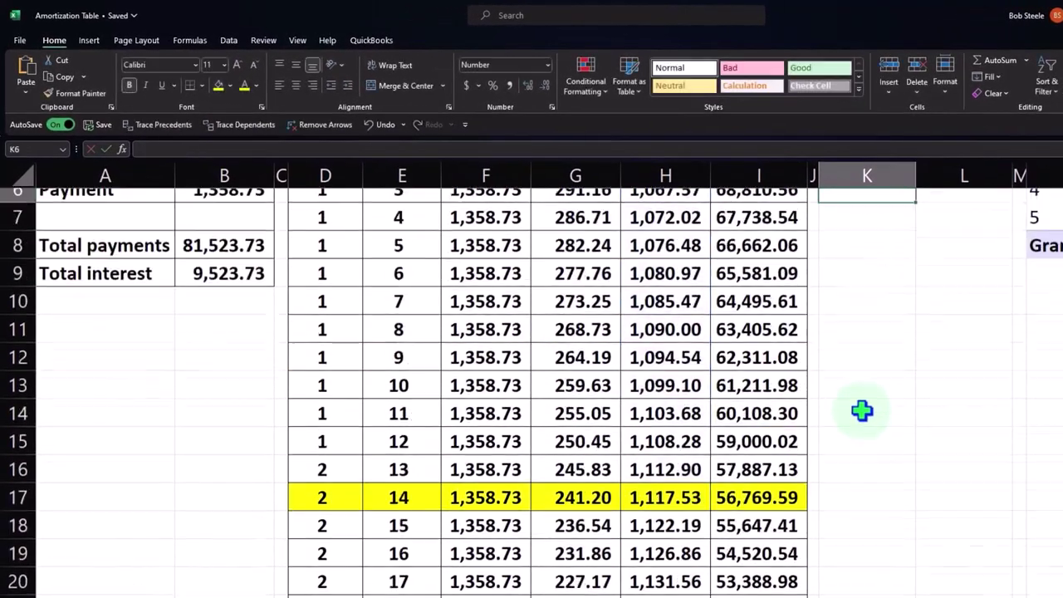
Inspect the long-term portion's formula and compare its result with the month 14 loan balance in the amortization table
left_click(947, 343)
double_click(947, 345)
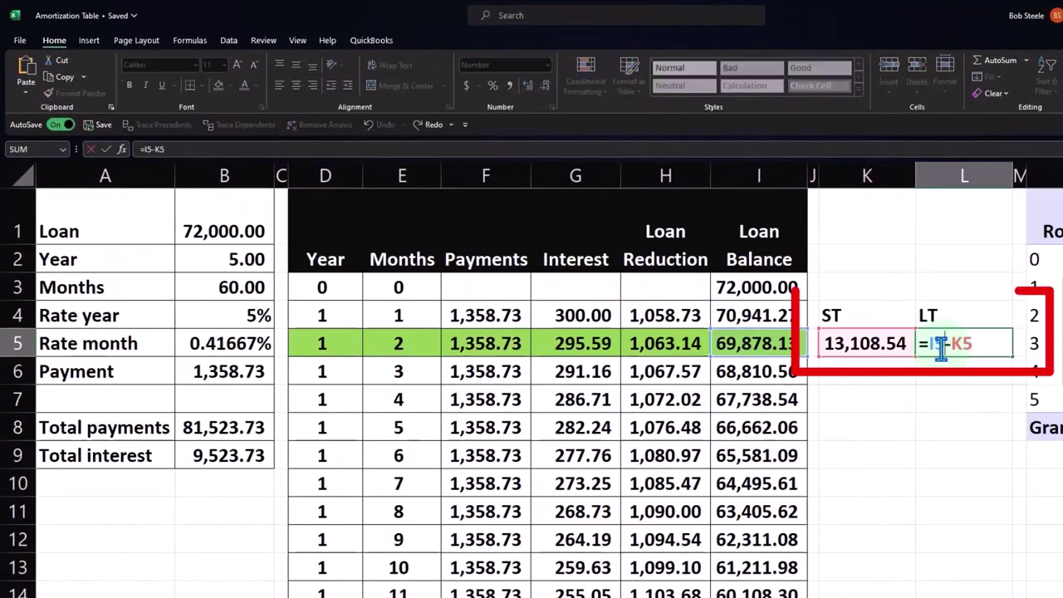
key("Return")
scroll(941, 352, "down", 2)
left_click(797, 513)
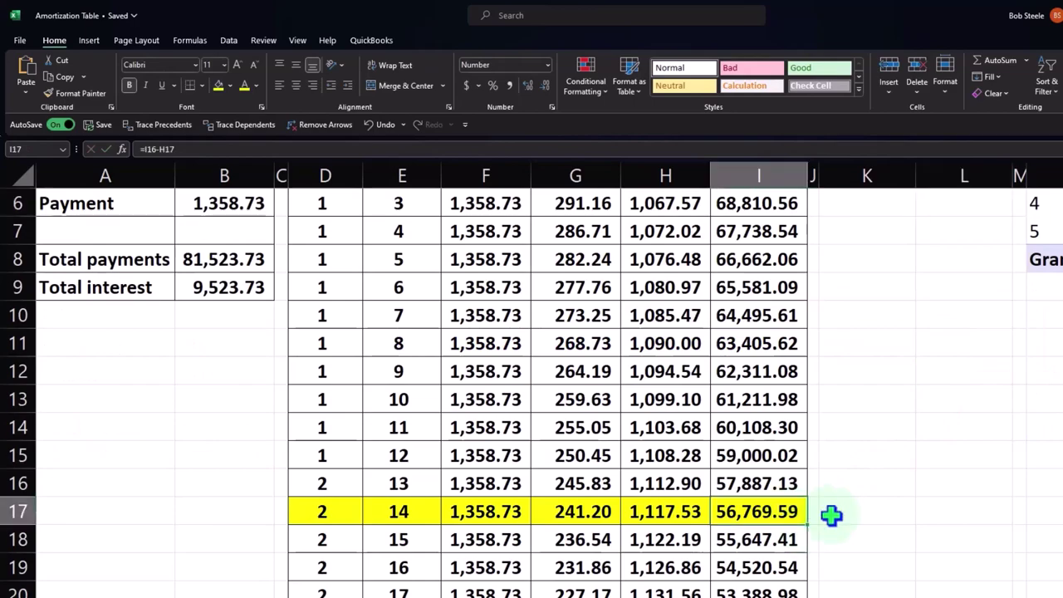
scroll(831, 516, "up", 2)
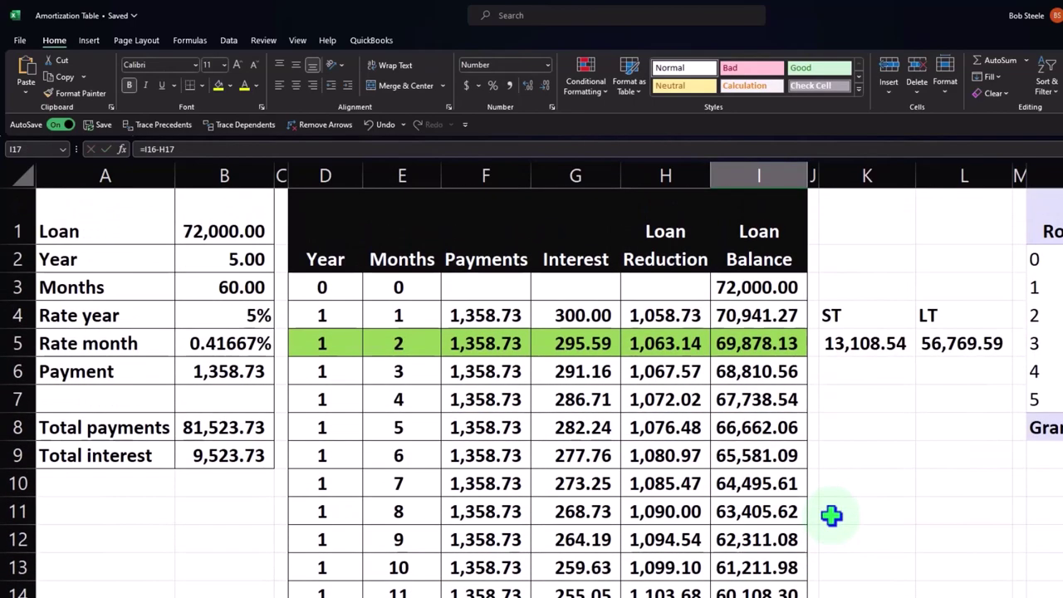
Examine the month 3 payment row alongside the ST and LT loan amounts for month 2
left_click_drag(351, 372, 799, 391)
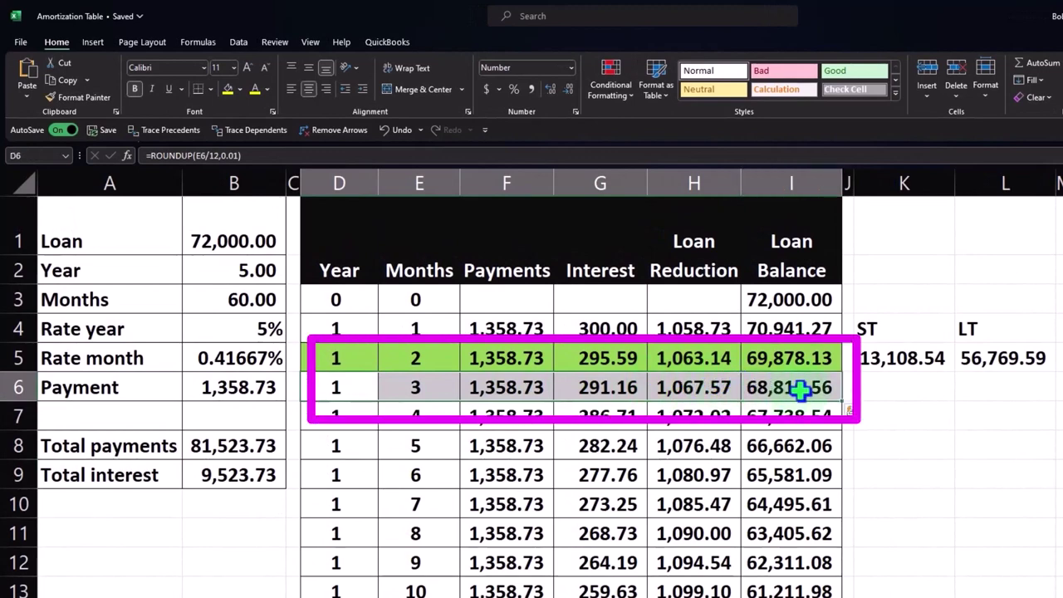
left_click(799, 390)
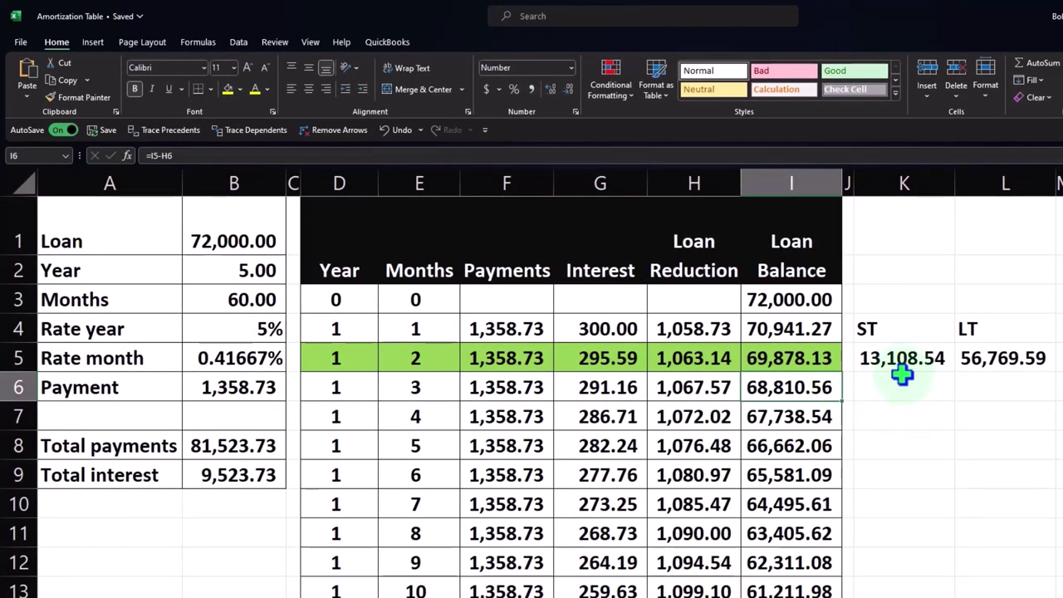
left_click_drag(899, 358, 971, 358)
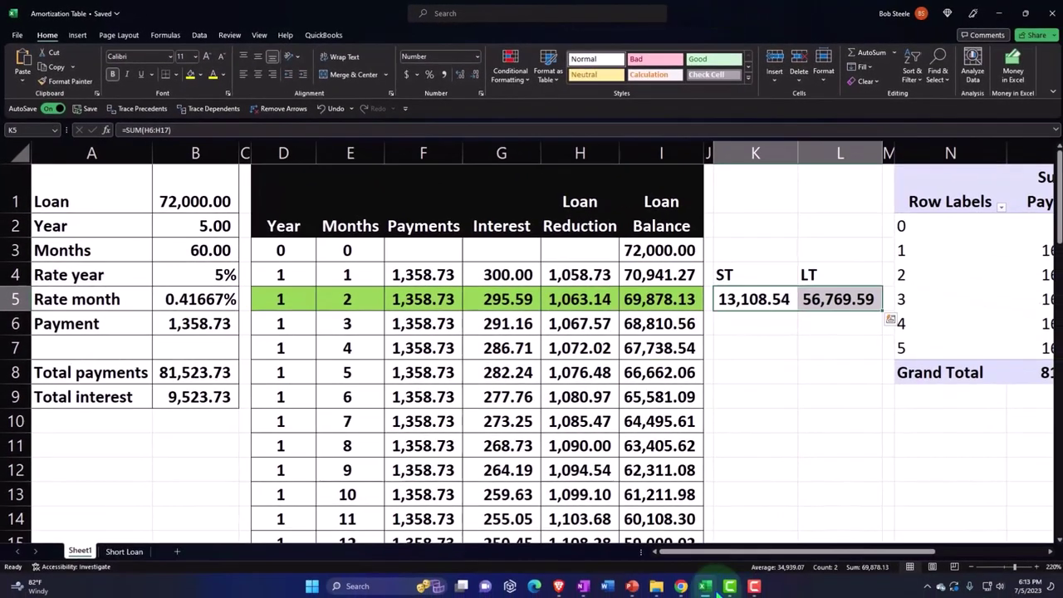
Switch back to Xero's balance sheet and drill into the February Chase Loan 2415 balance to review its Feb 28 adjusting journal
key("alt+Tab")
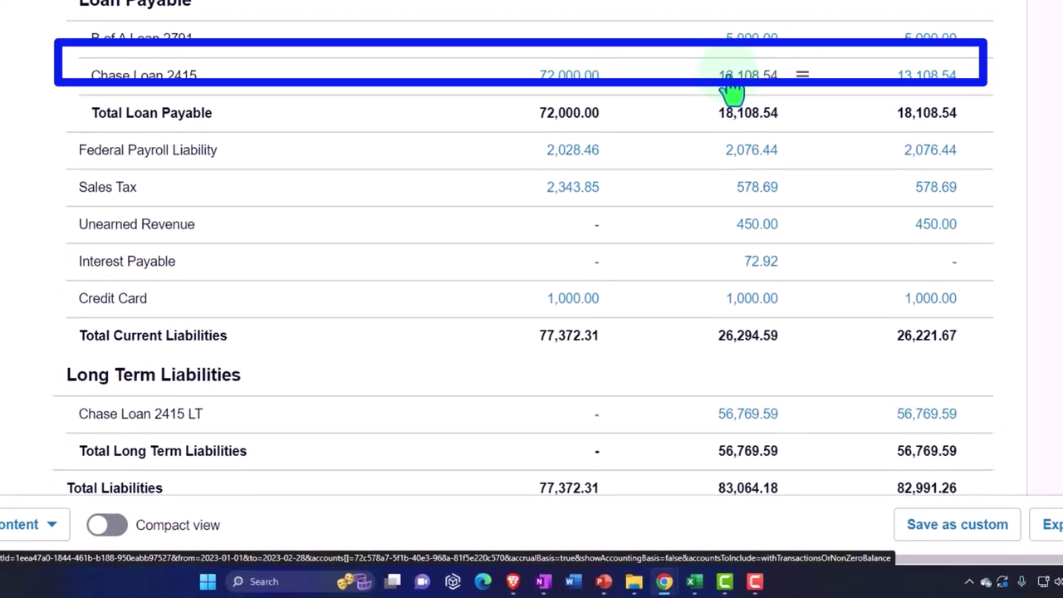
left_click(728, 79)
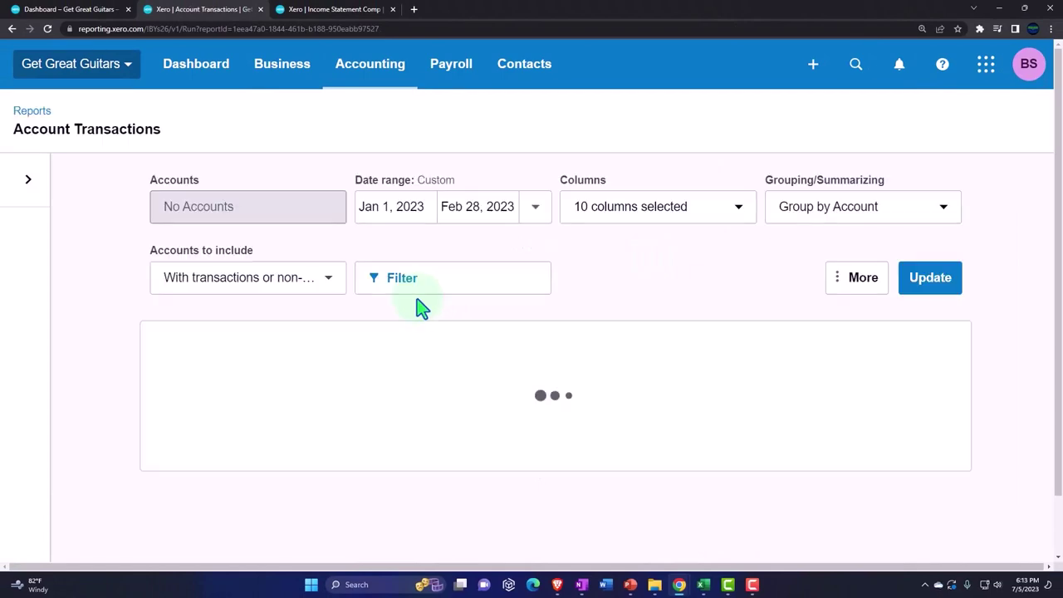
scroll(421, 309, "down", 3)
scroll(421, 309, "down", 3)
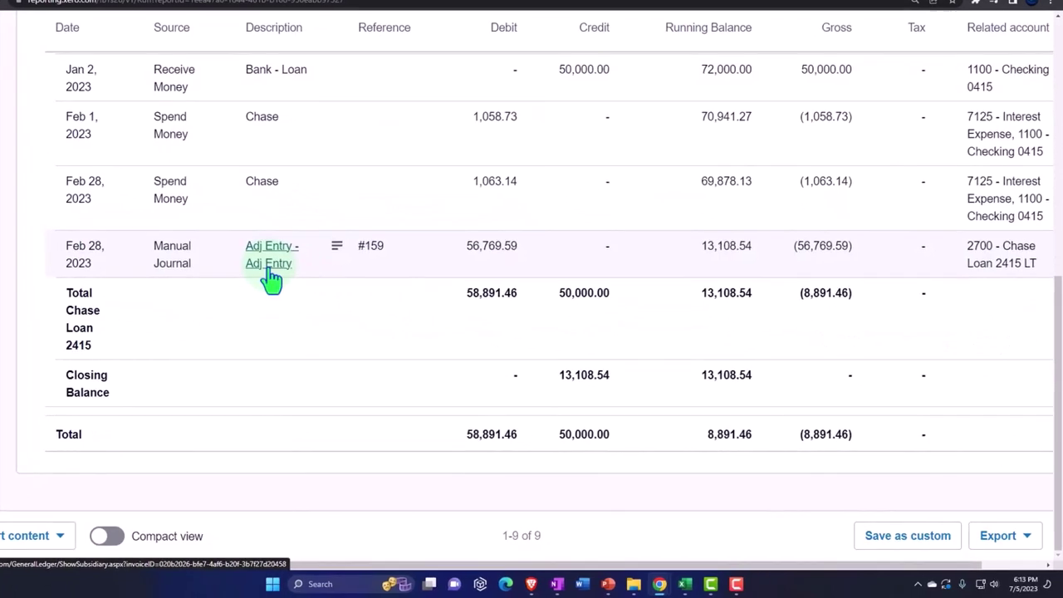
left_click(269, 263)
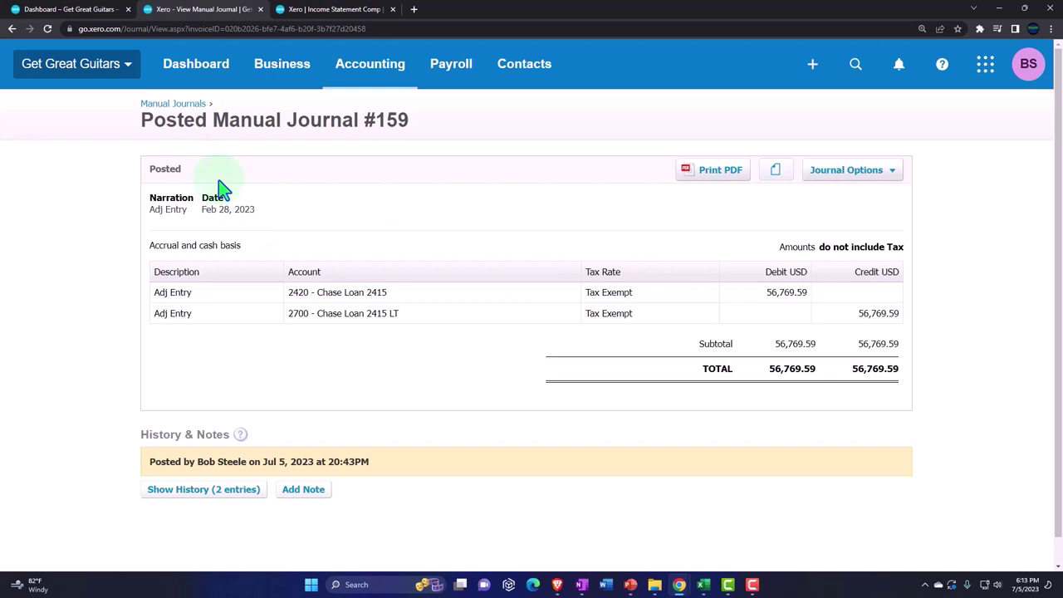
left_click(12, 28)
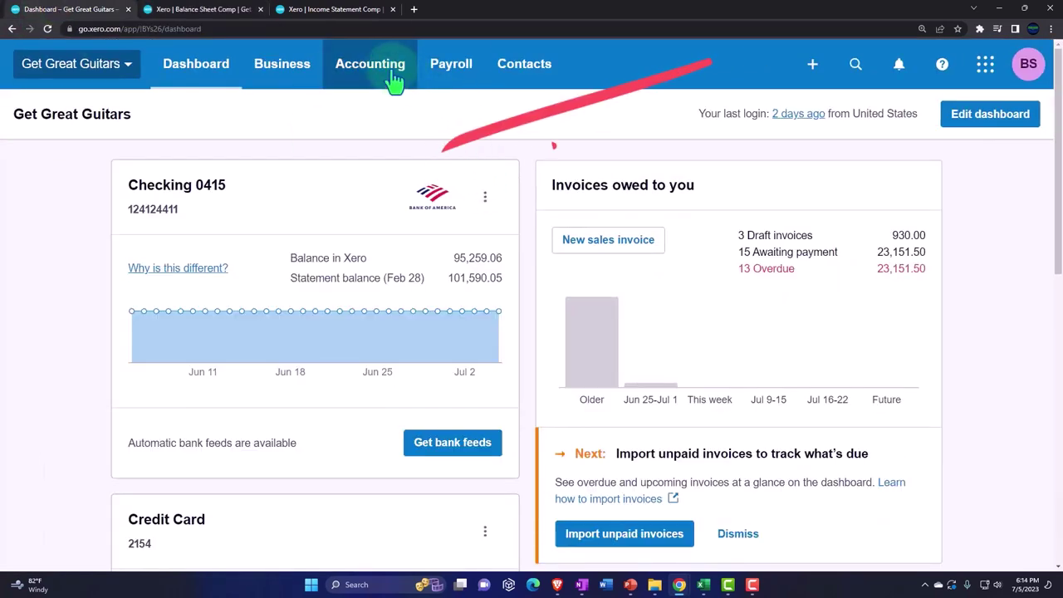
Search the reports for "jou", open the Journal Report and start a new manual journal from it
left_click(393, 78)
left_click(383, 152)
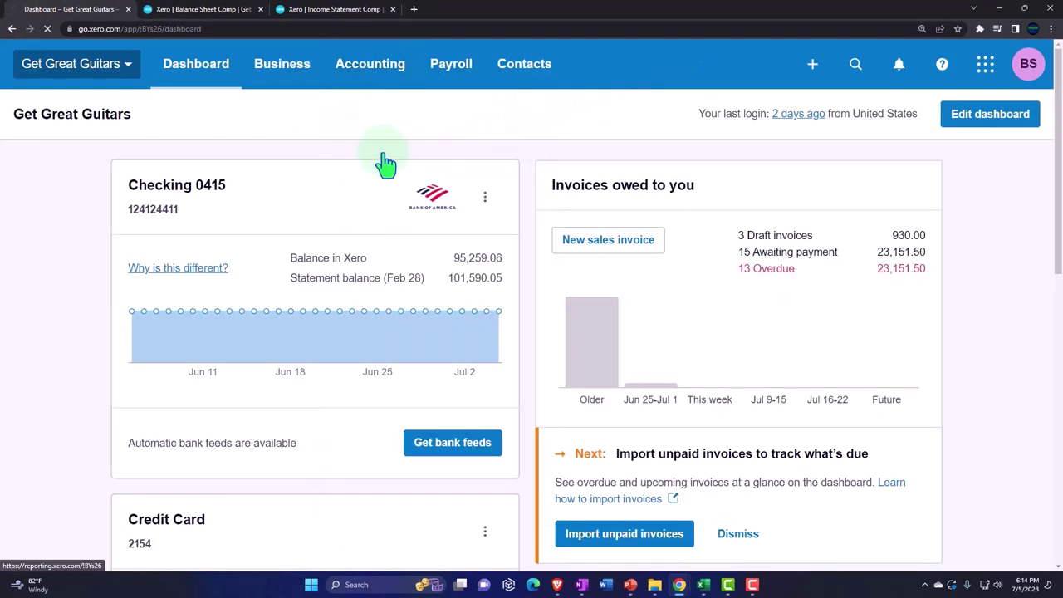
left_click(781, 111)
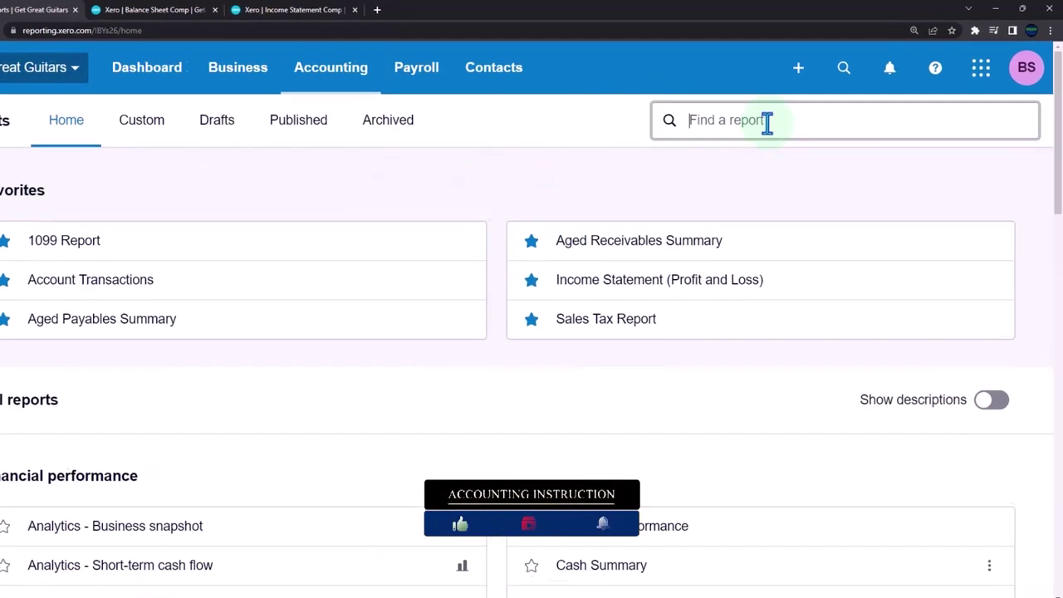
type("jou")
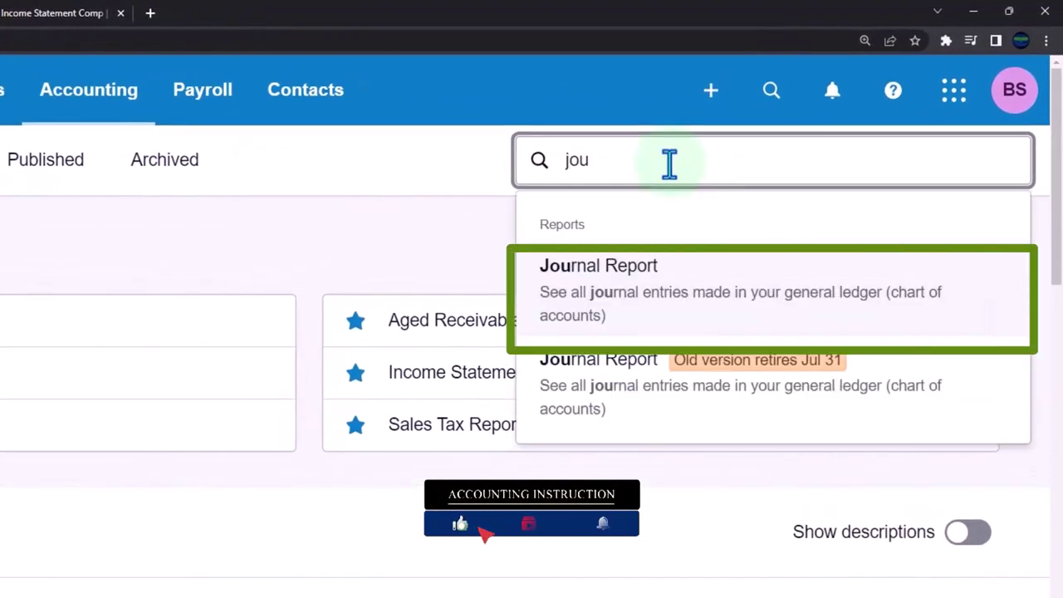
left_click(640, 284)
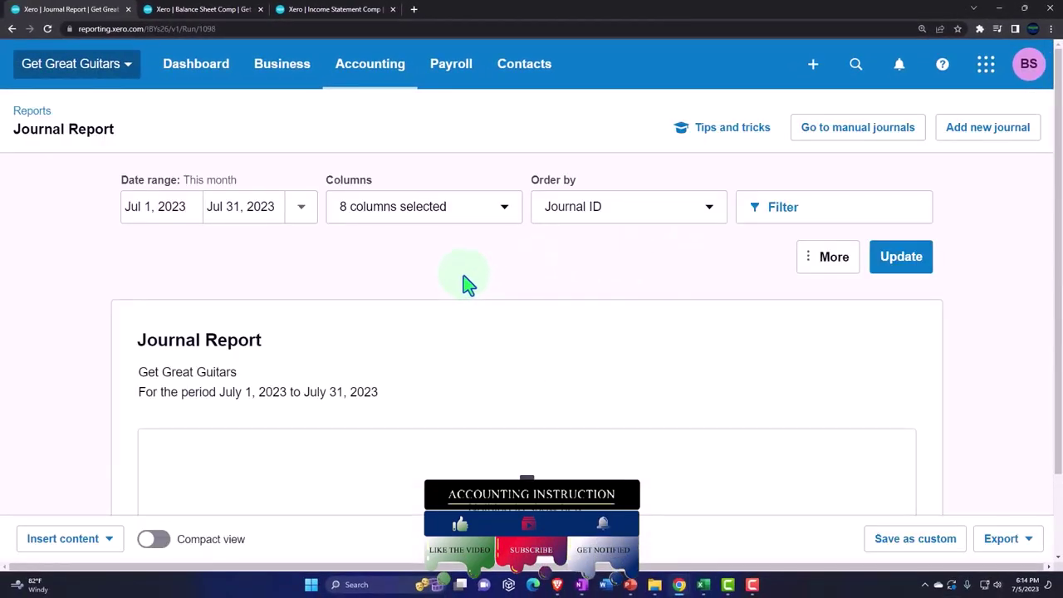
left_click(973, 132)
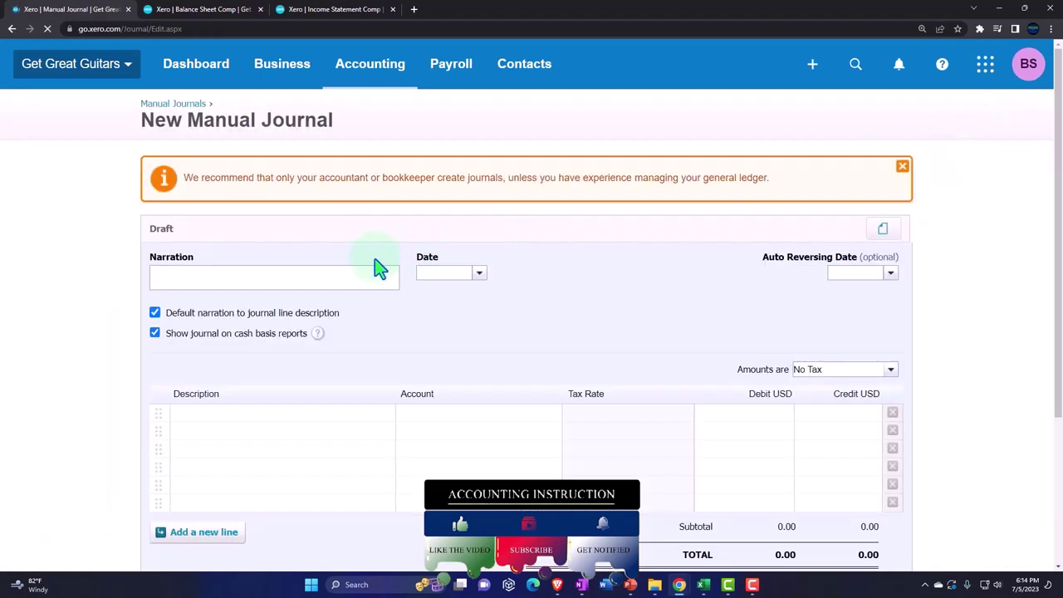
Set the manual journal's narration to "Reversing entry" and its date to Mar 1, 2023
type("Reve")
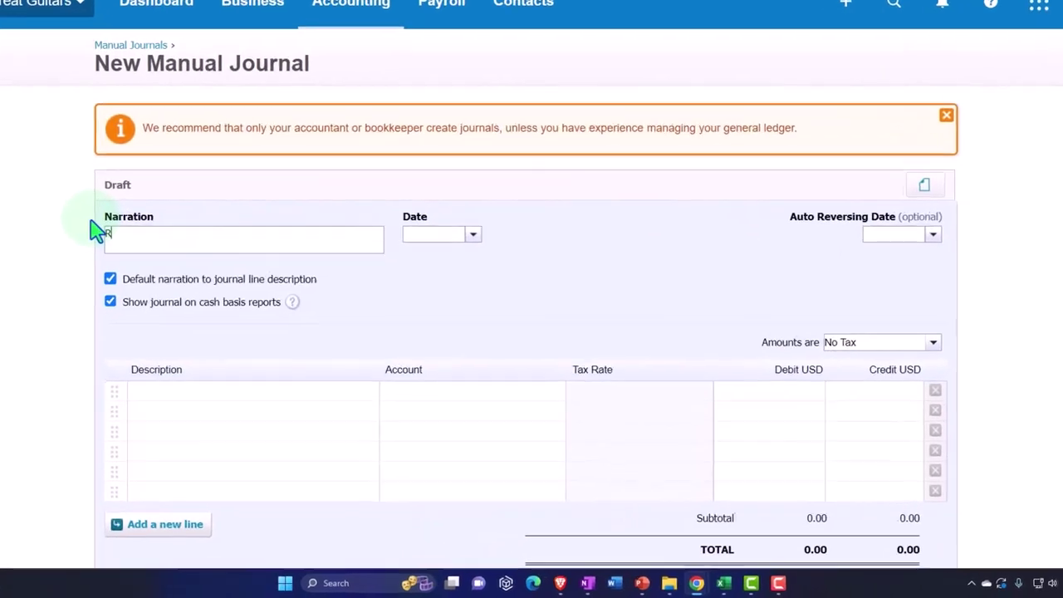
type("rsing entry")
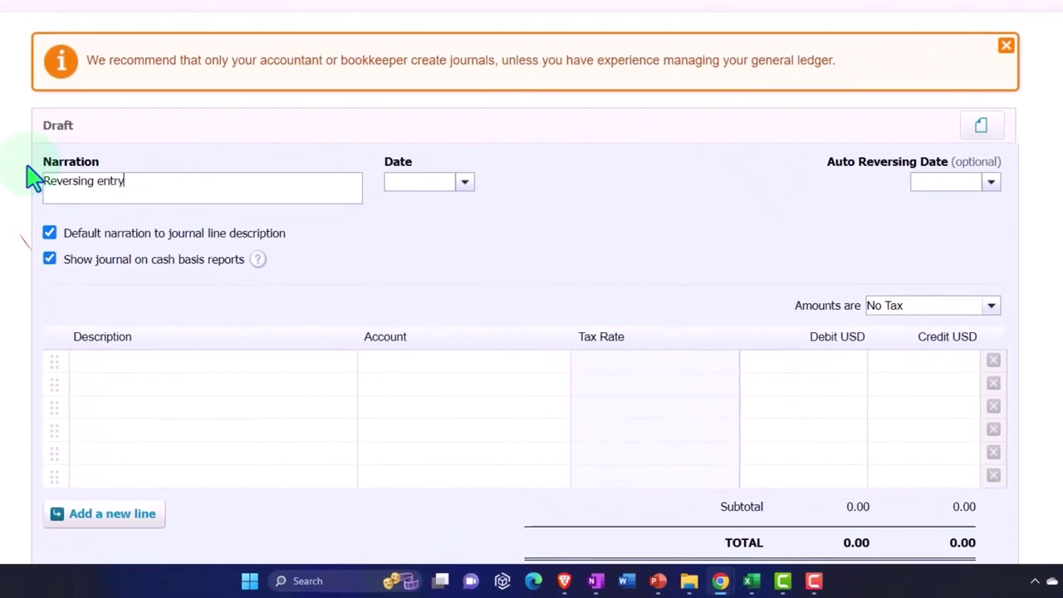
left_click(465, 185)
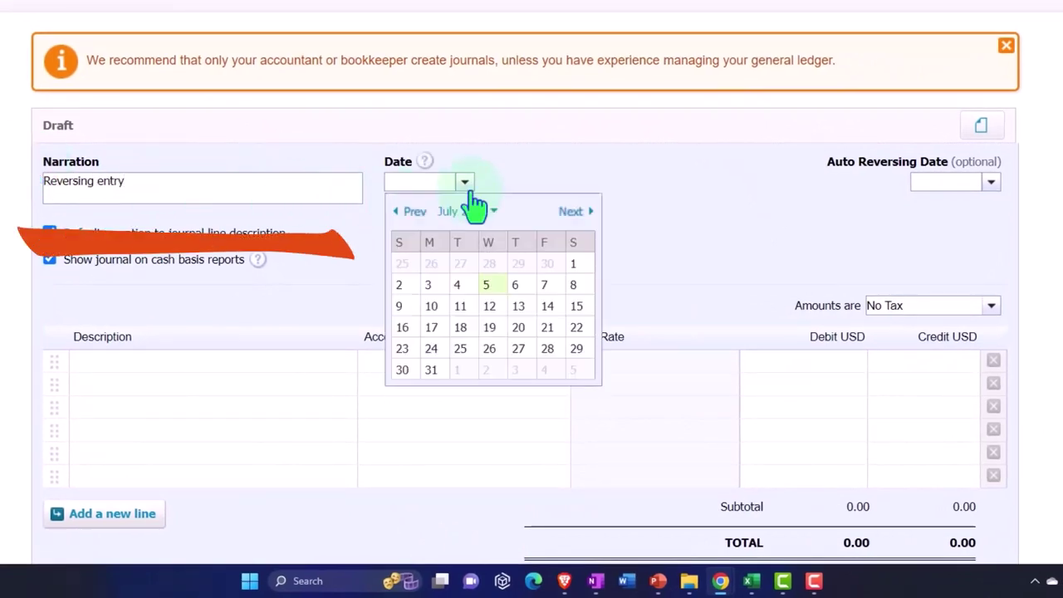
left_click(414, 213)
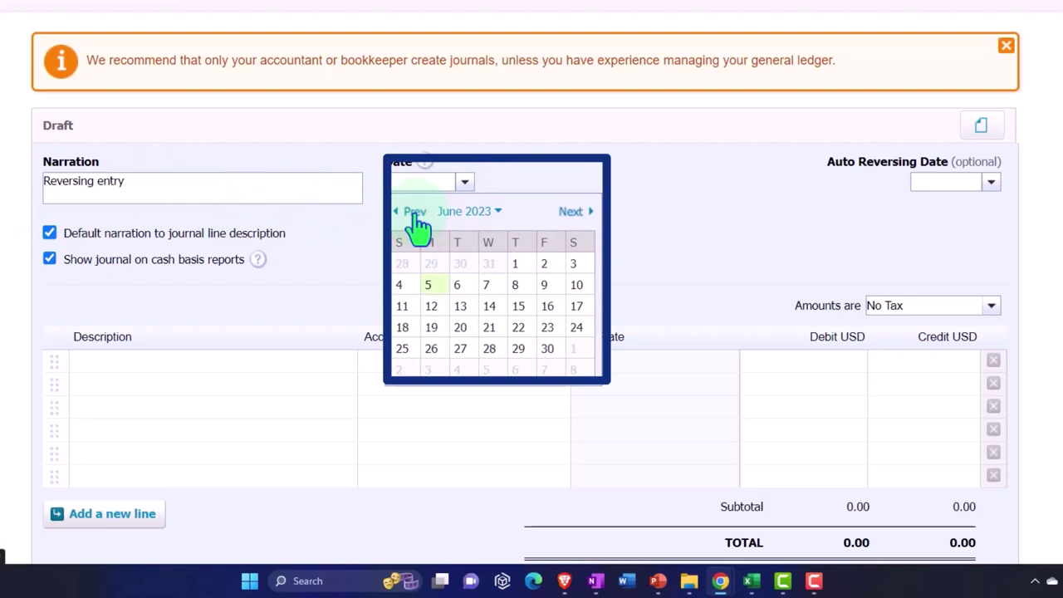
left_click(414, 213)
left_click(414, 213)
left_click(415, 213)
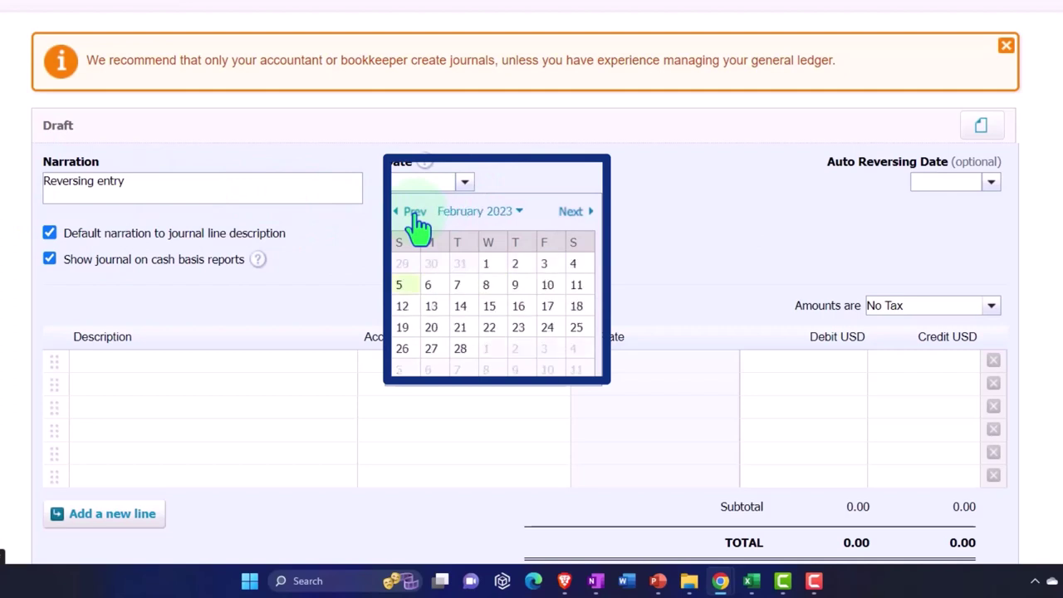
left_click(573, 211)
left_click(573, 214)
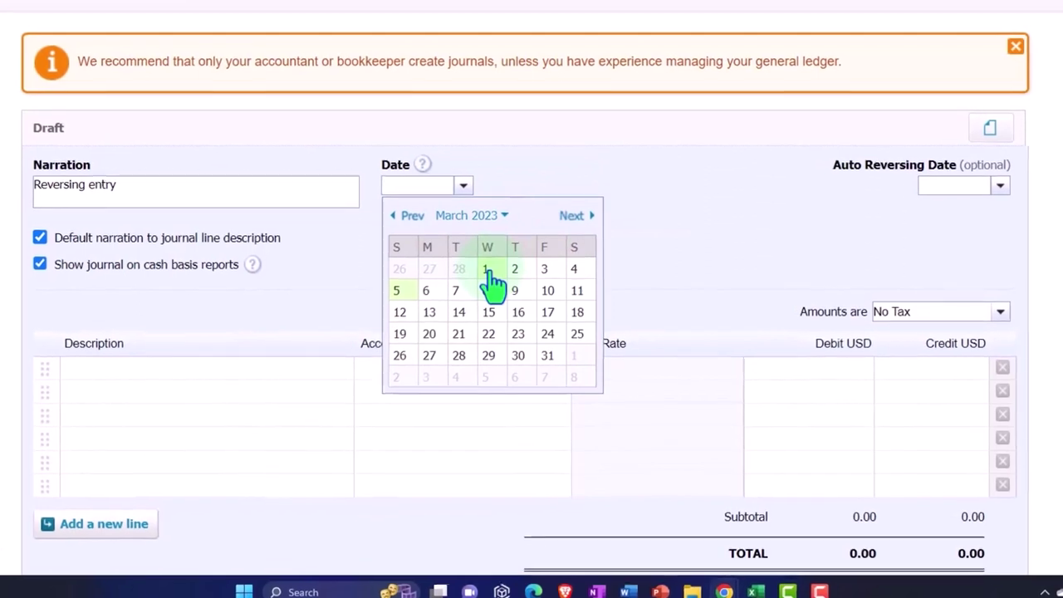
left_click(487, 272)
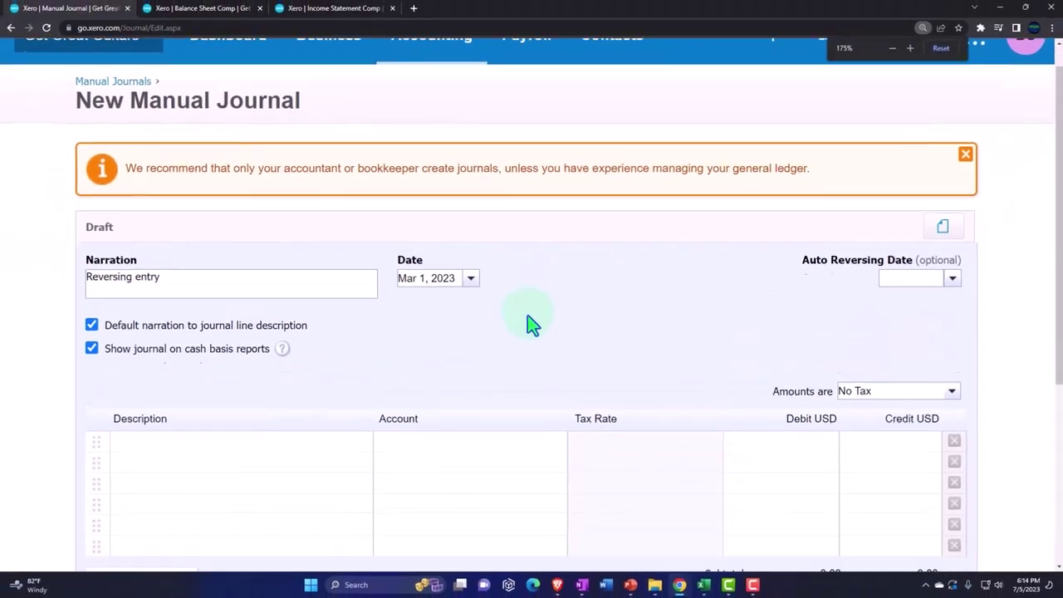
Fill the first journal line's description with the default narration "Reversing entry"
scroll(529, 321, "down", 1)
left_click(159, 365)
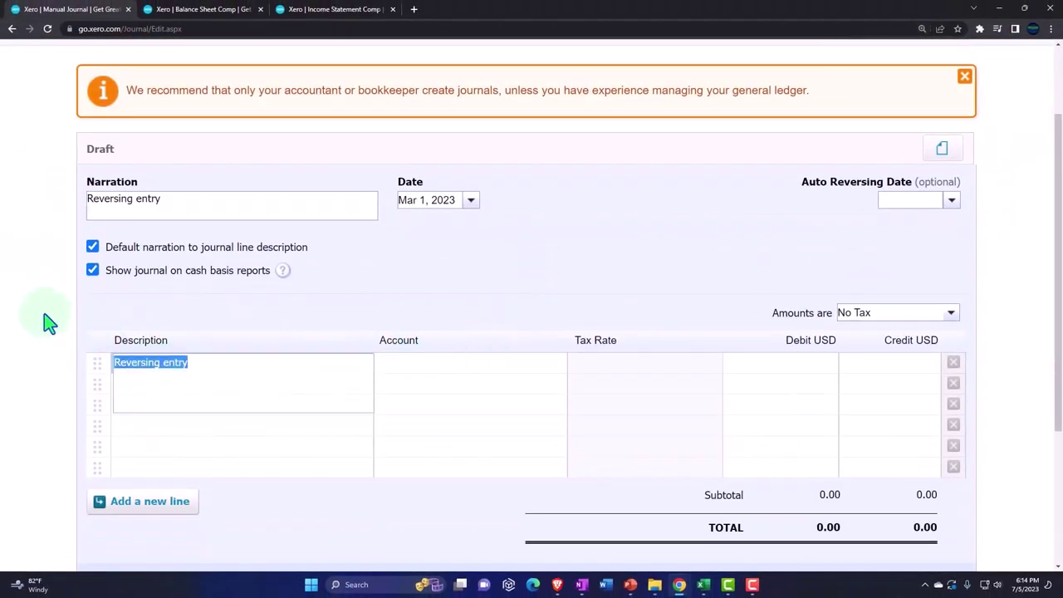
key("Tab")
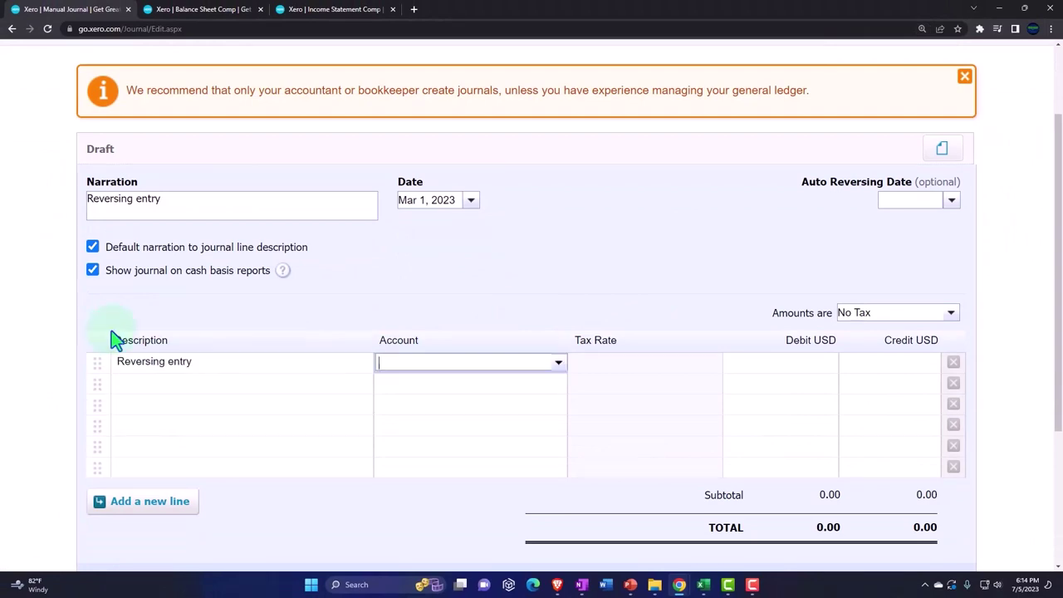
Check the LT portion in Excel's amortization table, and enter 56759.69 as the first journal line's debit in Xero
left_click(703, 584)
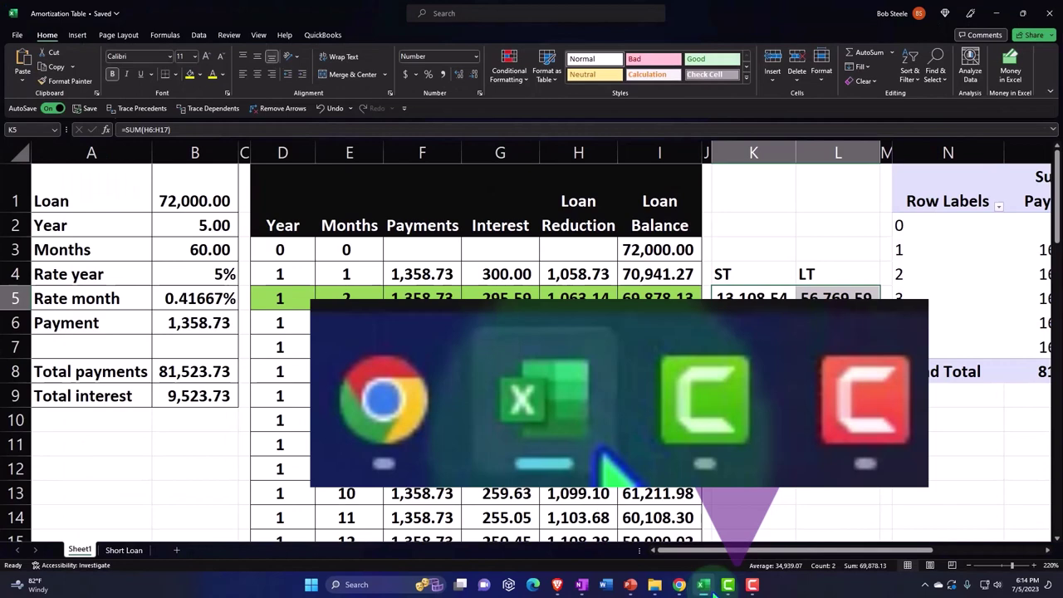
left_click(832, 301)
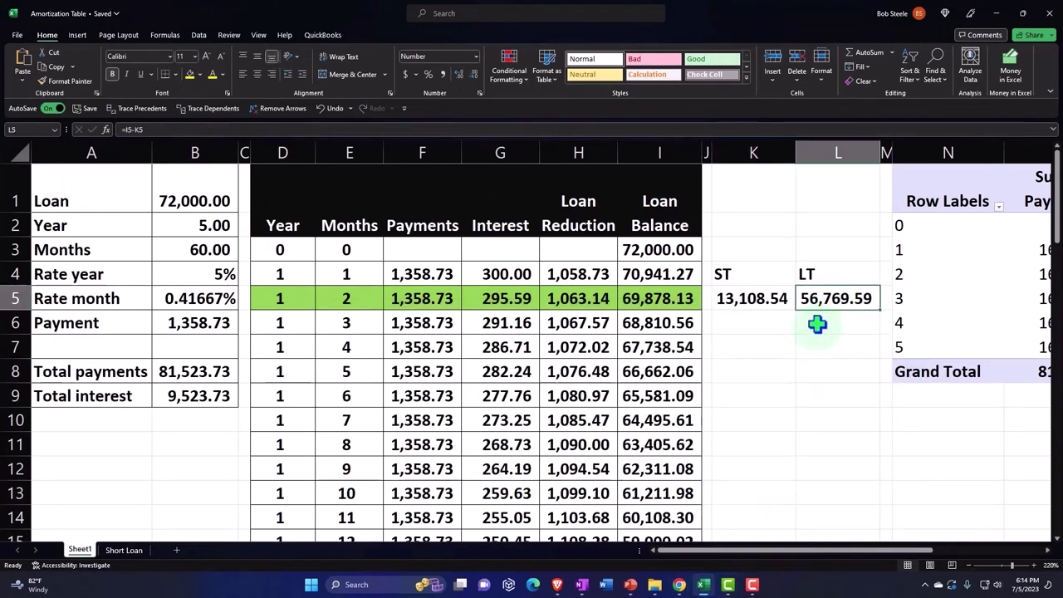
left_click(679, 584)
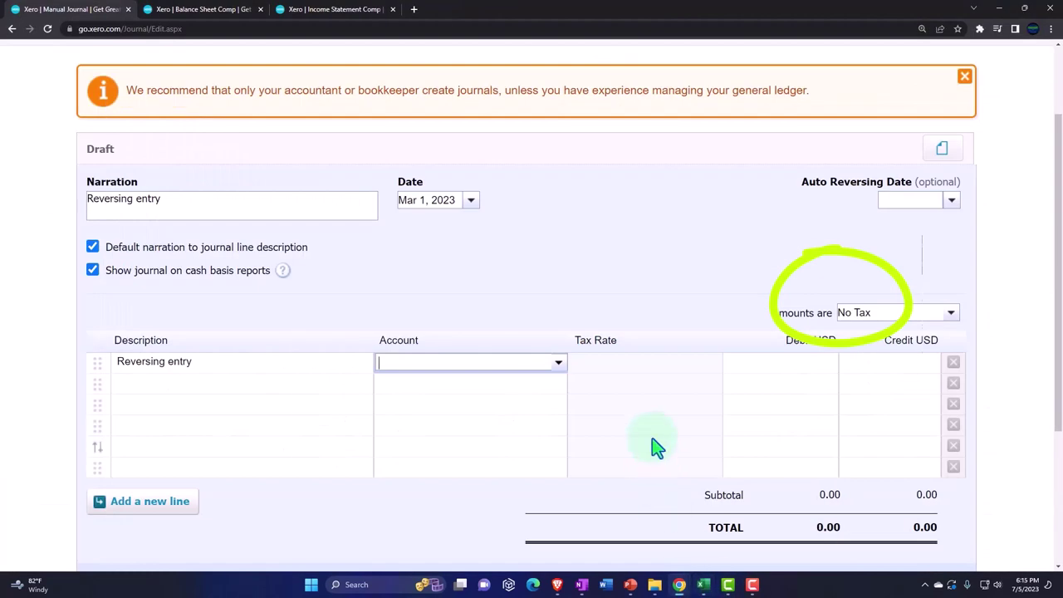
left_click(778, 371)
type("56759.6")
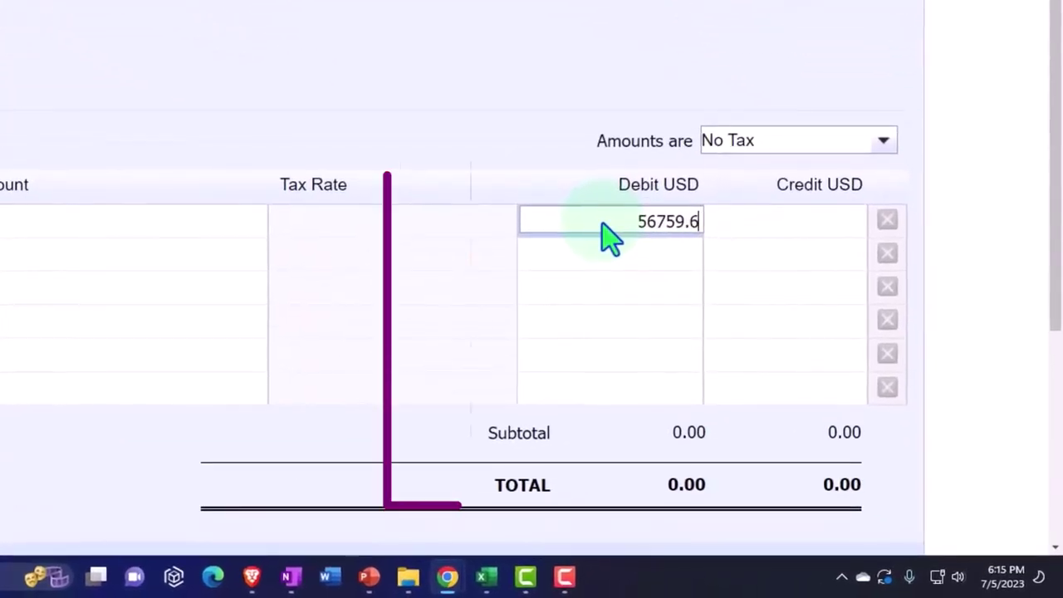
type("9")
key("Tab")
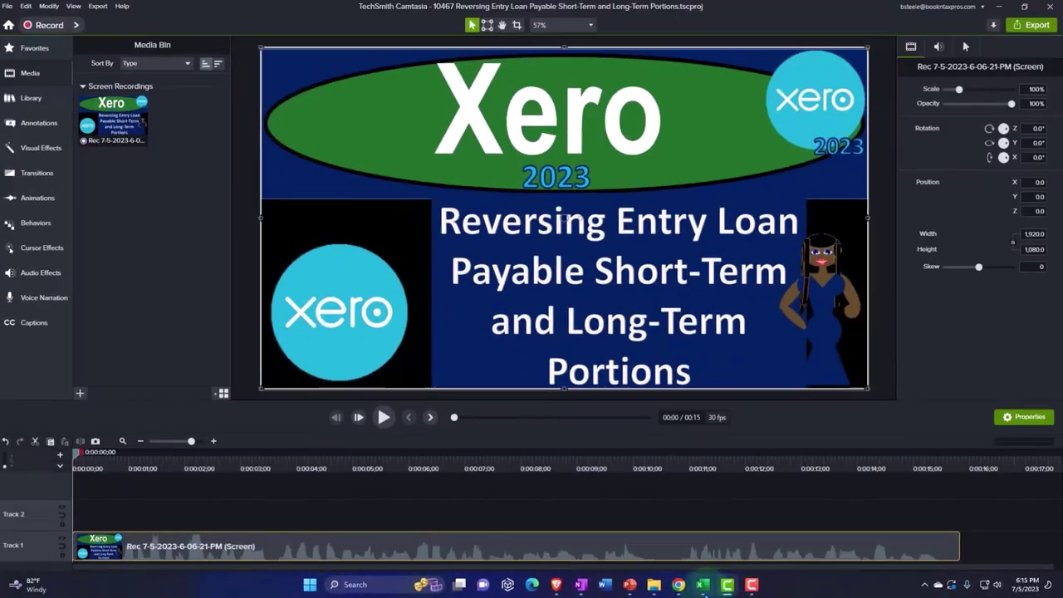
Recheck the LT portion in Excel's amortization table, and set Xero's first journal line to debit 56769.59 to account 2700 - Chase Loan 2415 LT
left_click(702, 584)
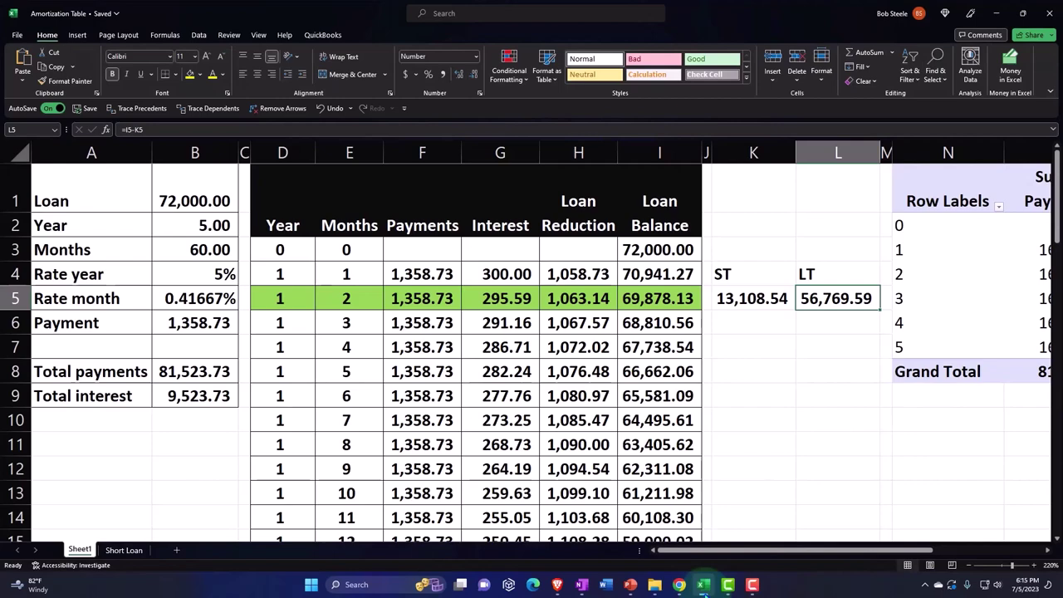
left_click(702, 587)
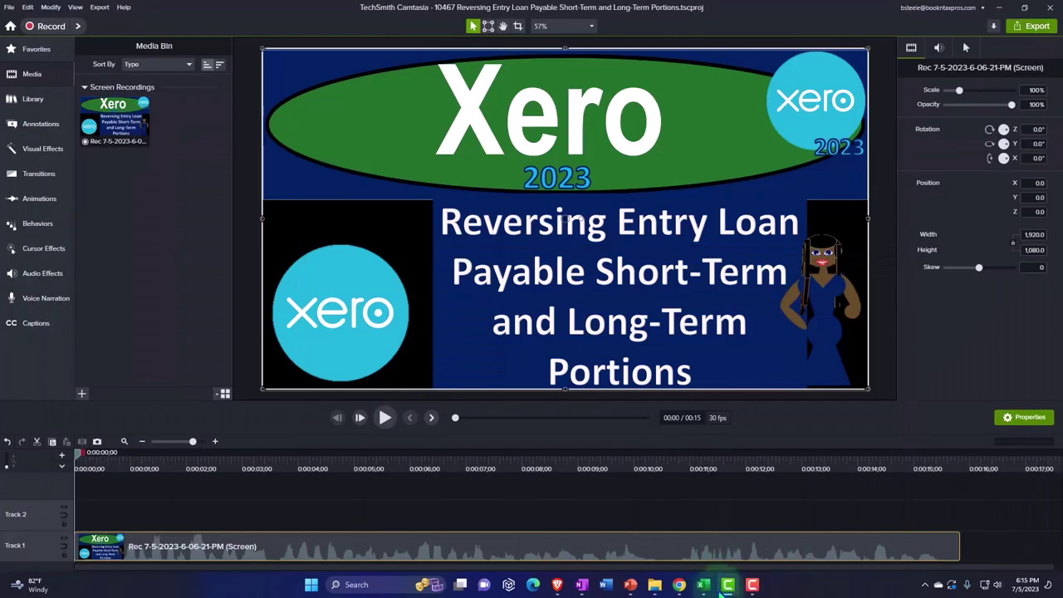
mouse_move(680, 585)
left_click(734, 519)
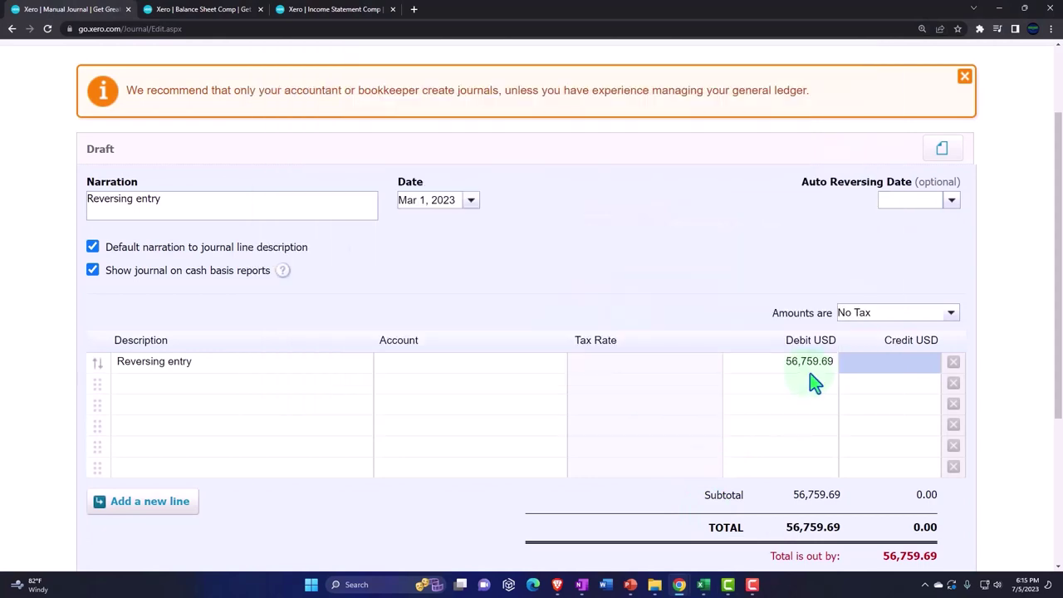
left_click(676, 235)
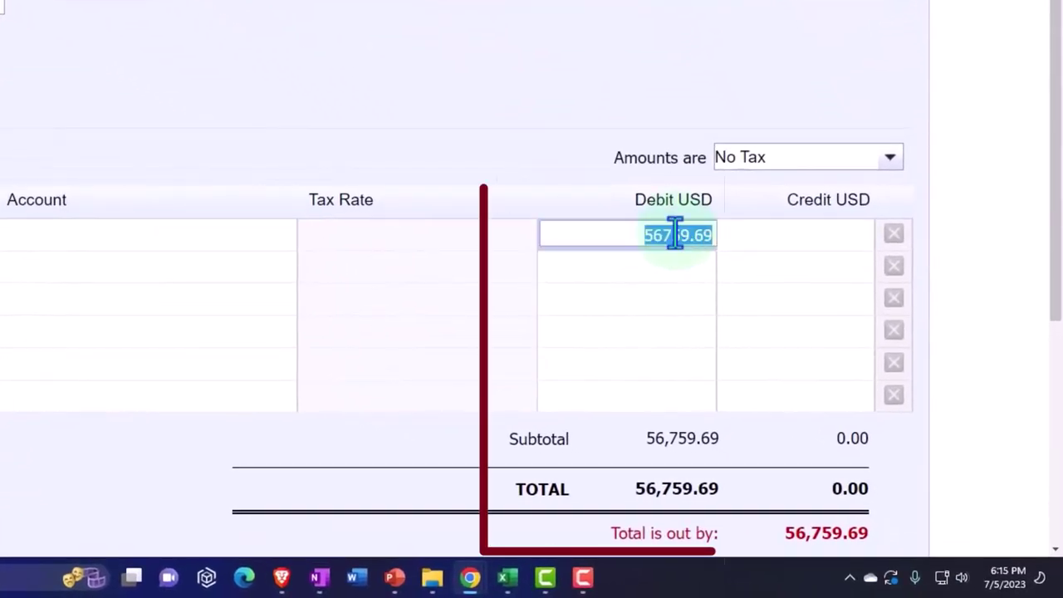
left_click(680, 235)
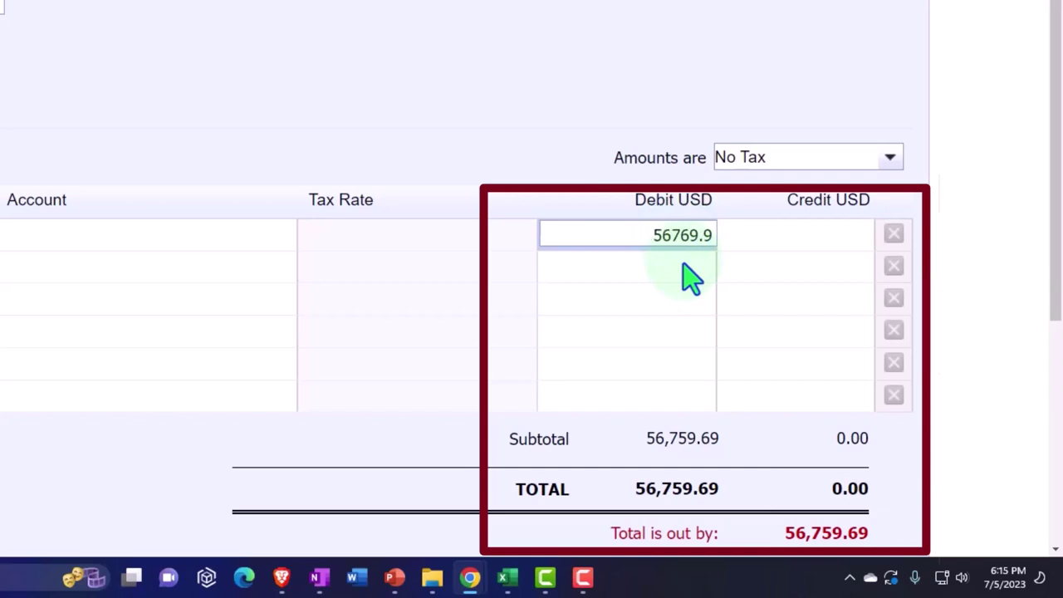
key("Tab")
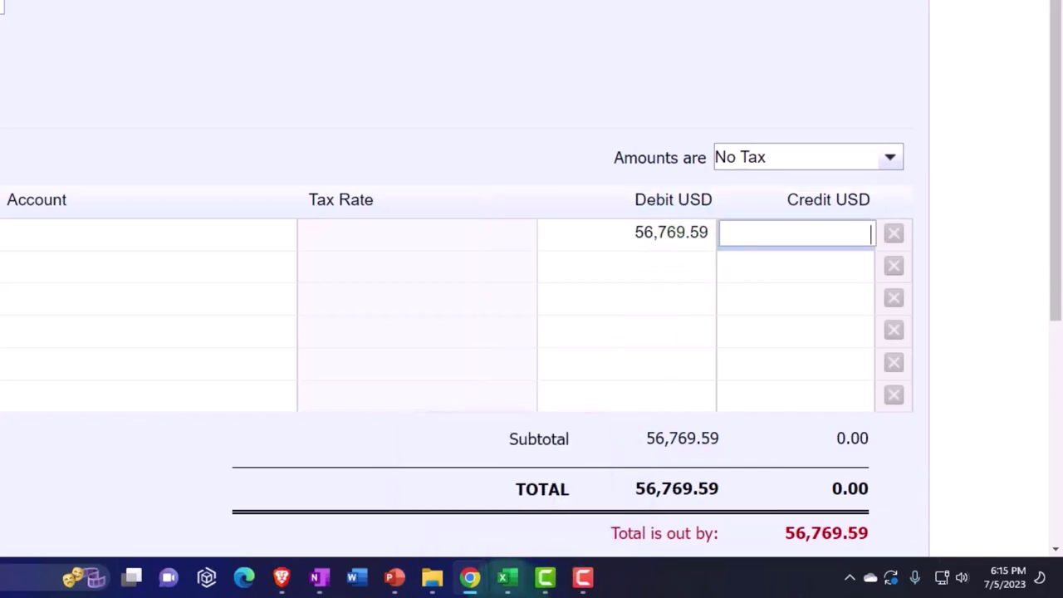
left_click(612, 579)
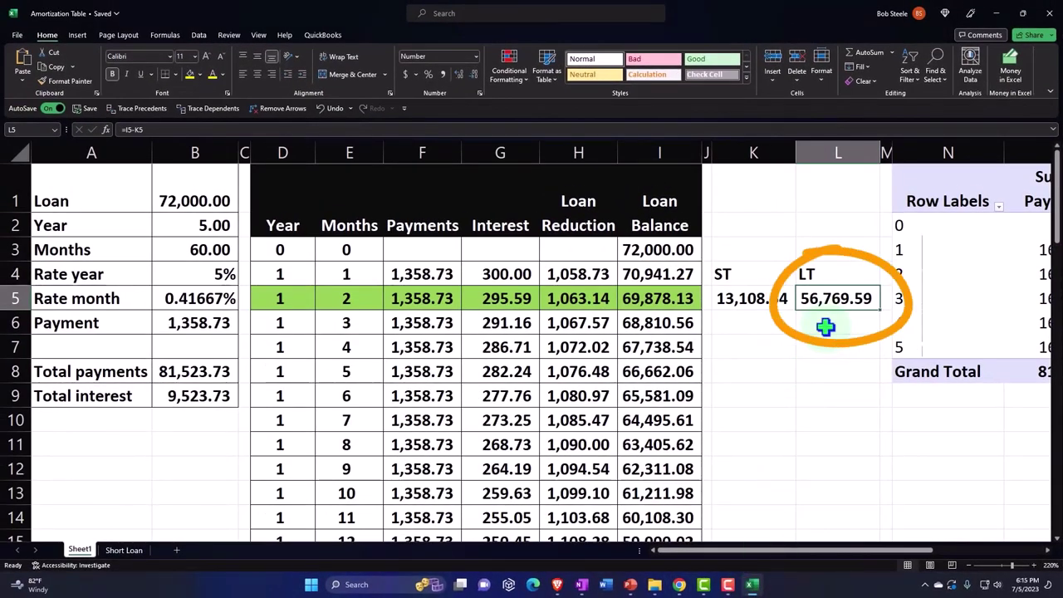
left_click(752, 585)
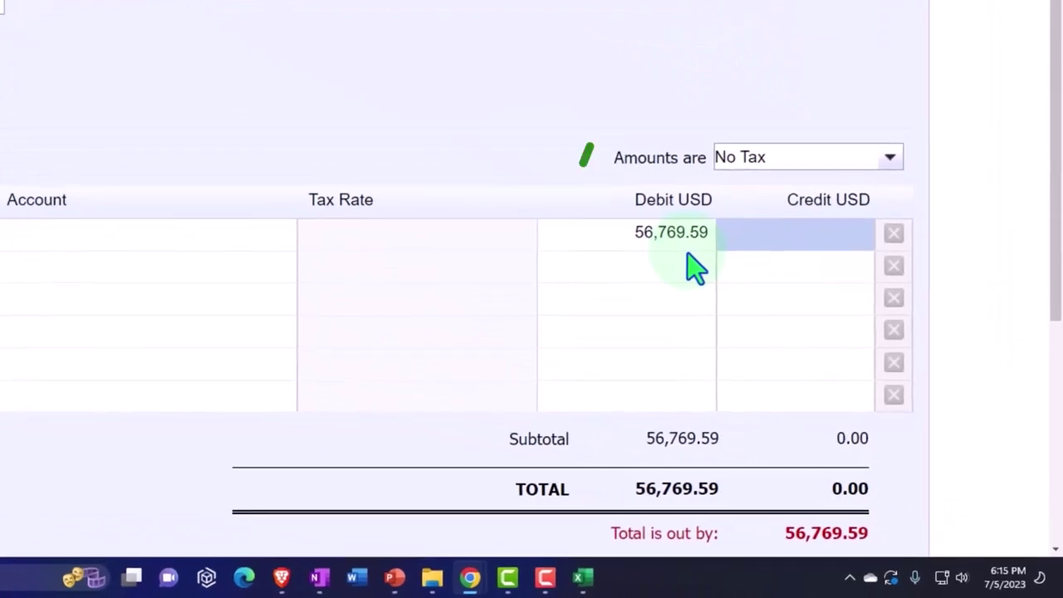
left_click(114, 237)
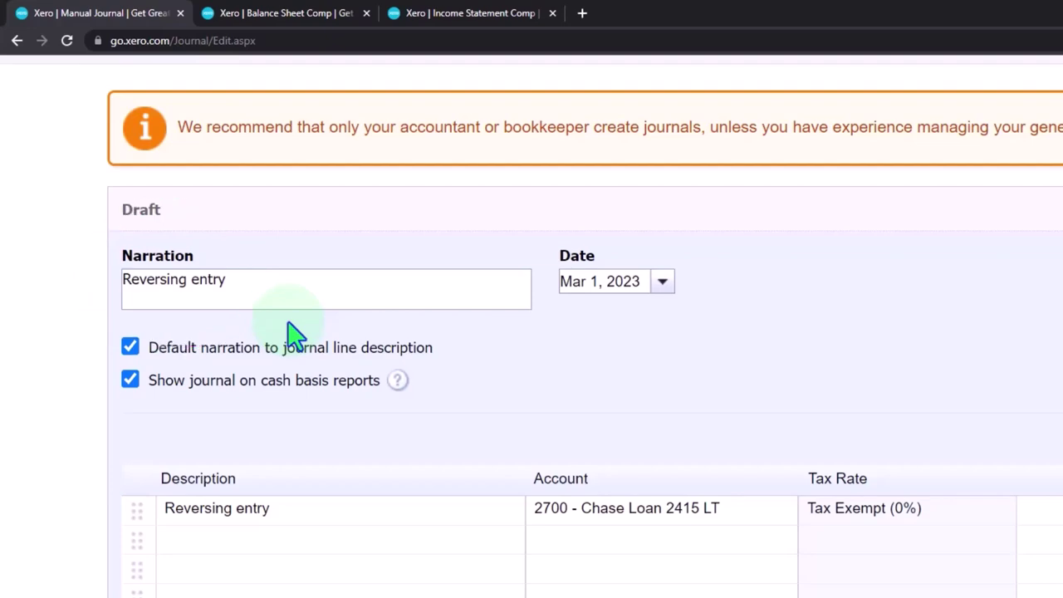
Add a second "Reversing entry" line crediting 56,769.59 to account 2420 - Chase Loan 2415, and post the manual journal
key("Tab")
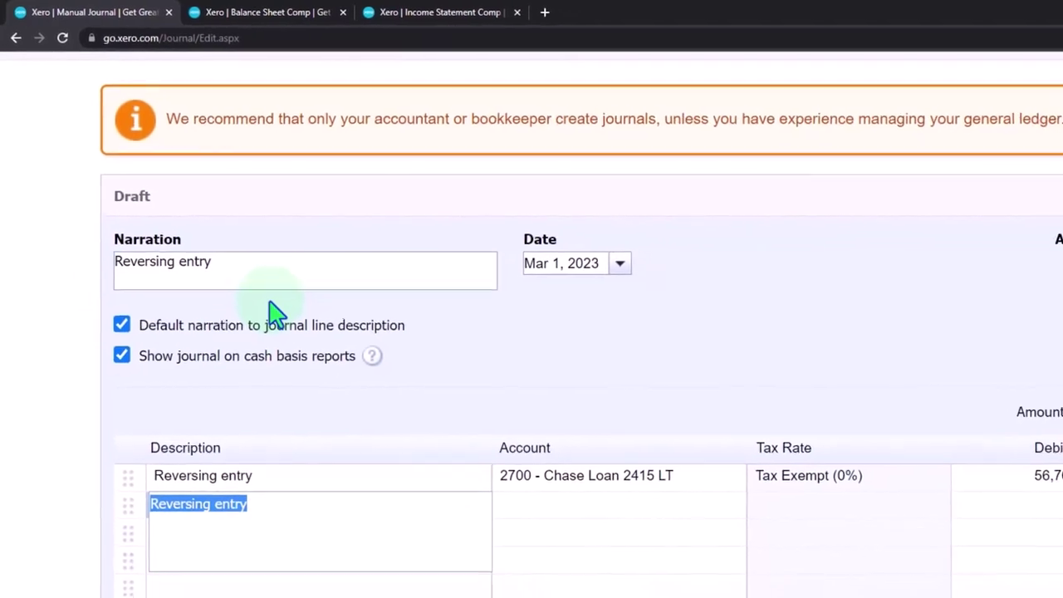
key("Tab")
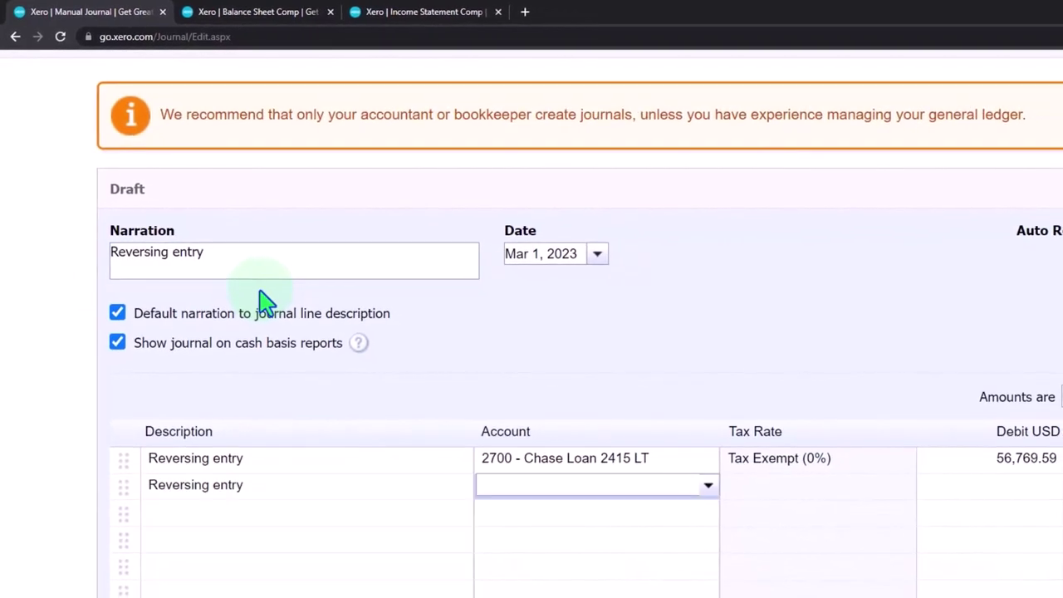
type("ch")
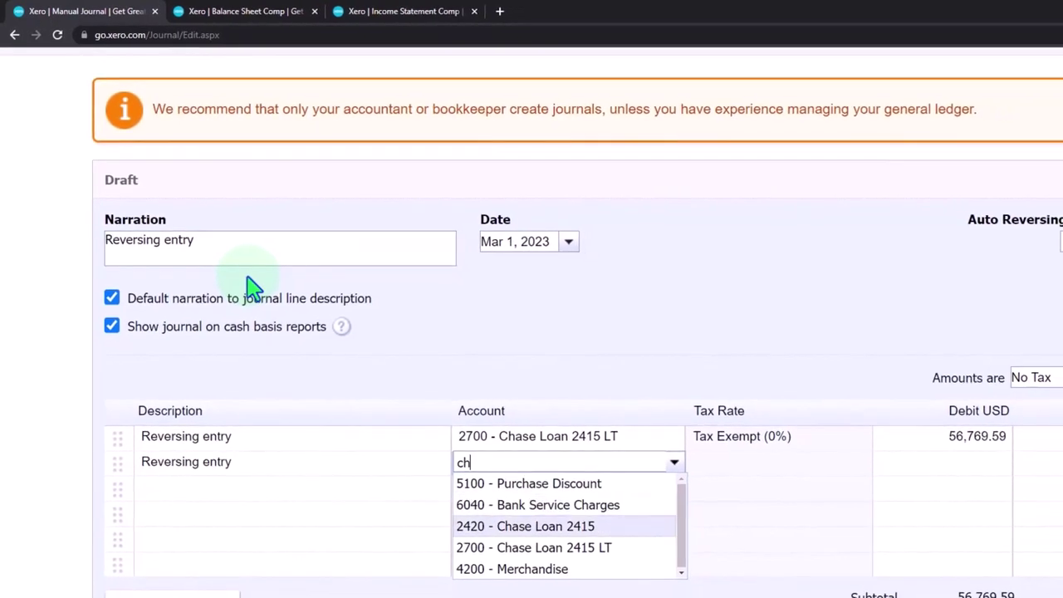
key("Tab")
key("Tab")
key("Tab")
key("Tab")
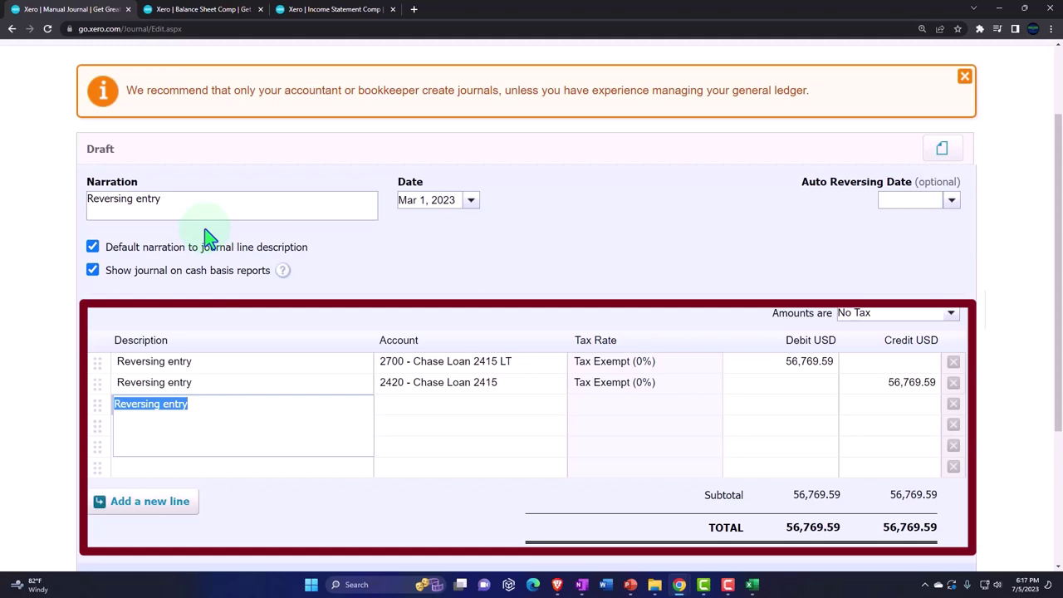
scroll(802, 373, "down", 2)
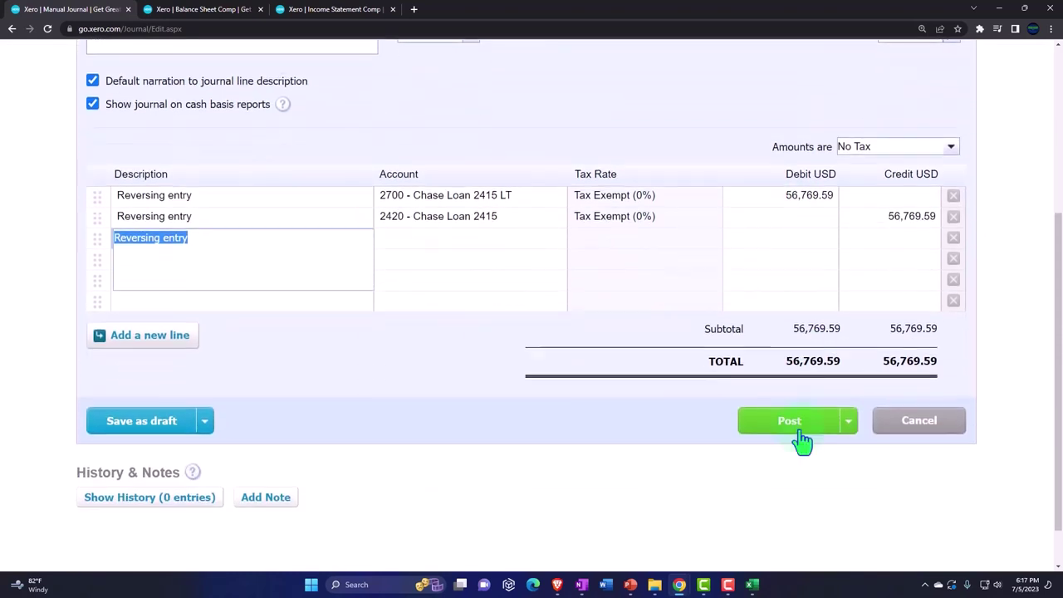
left_click(788, 421)
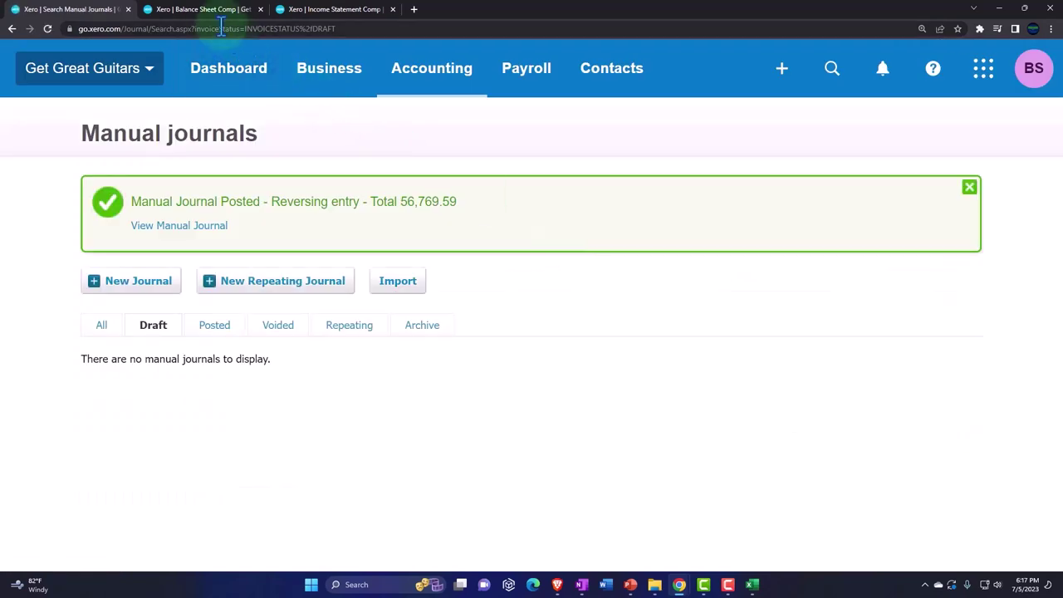
Update the Balance Sheet Comp report and examine the Mar 31, 2023 balance of Chase Loan 2415 under Loan Payable
left_click(222, 11)
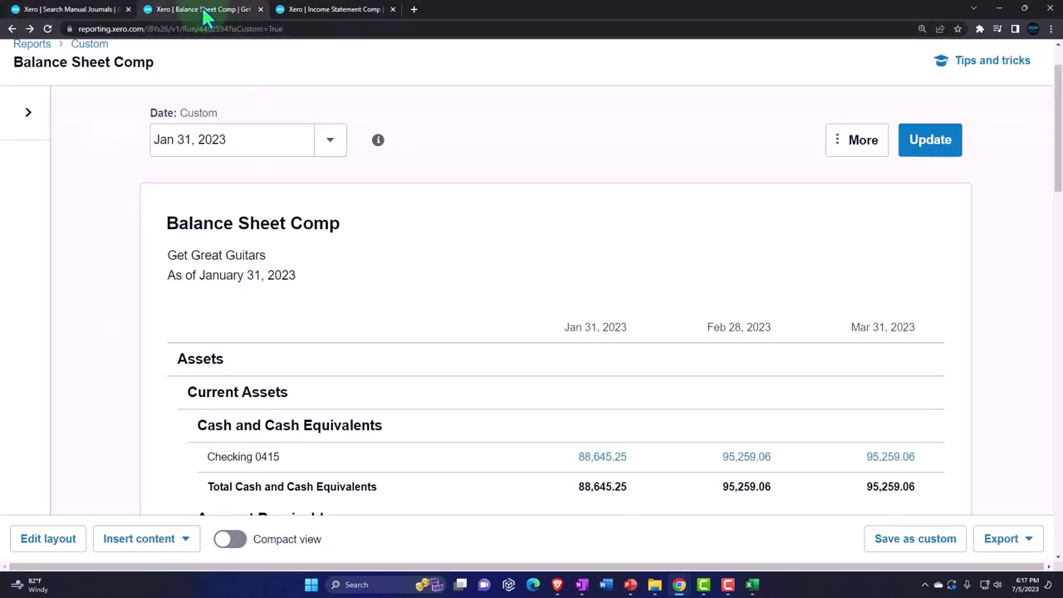
left_click(928, 148)
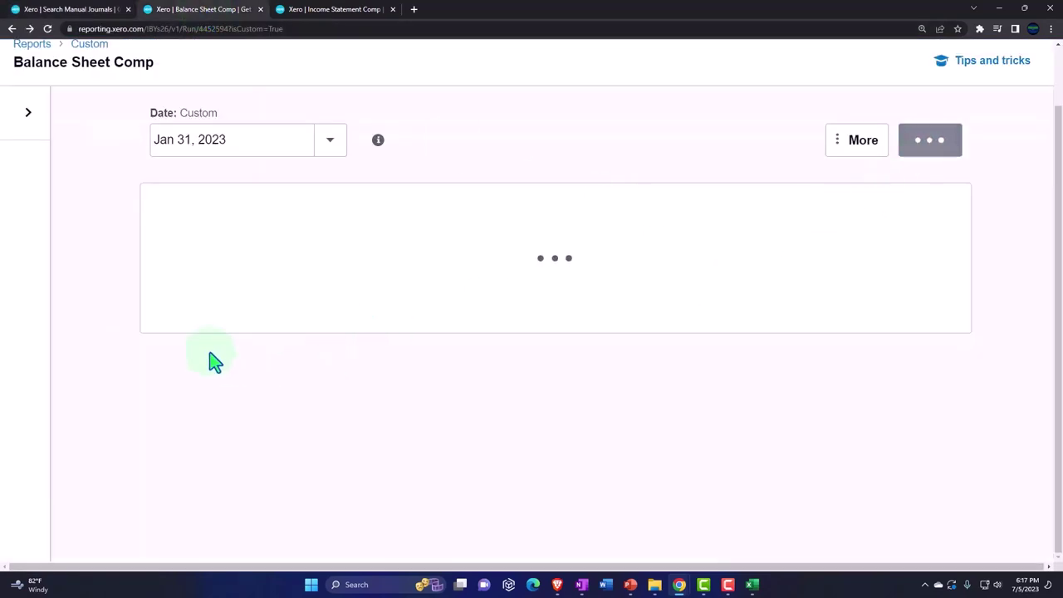
scroll(212, 353, "down", 3)
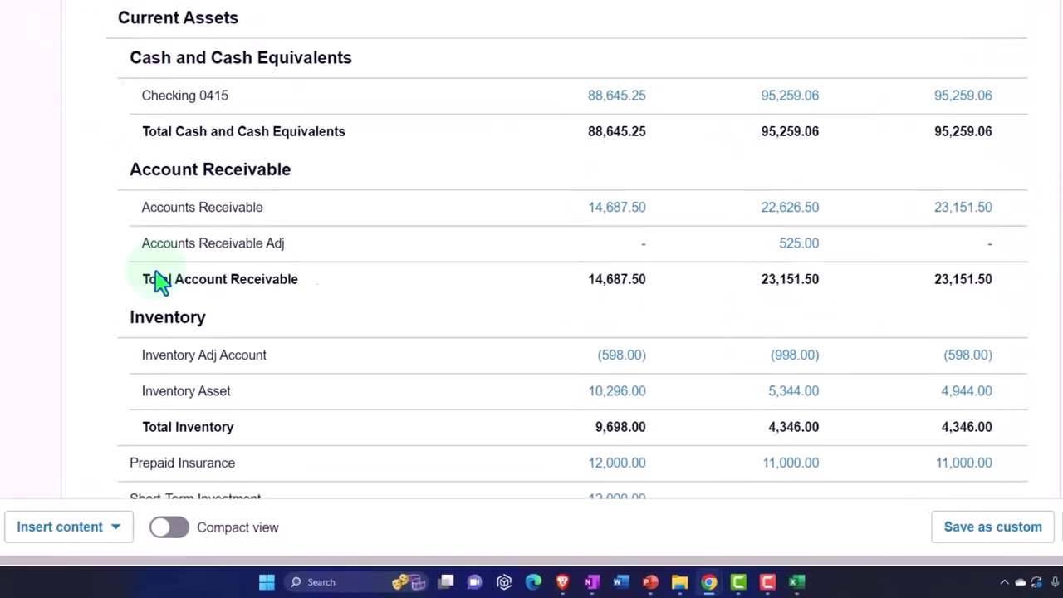
scroll(157, 282, "down", 10)
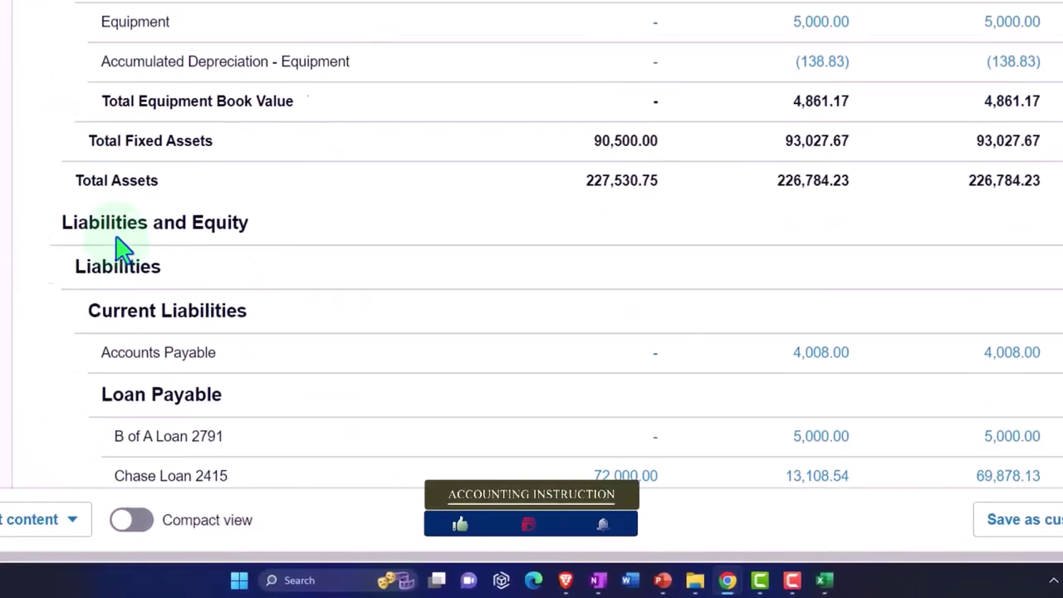
scroll(120, 249, "down", 4)
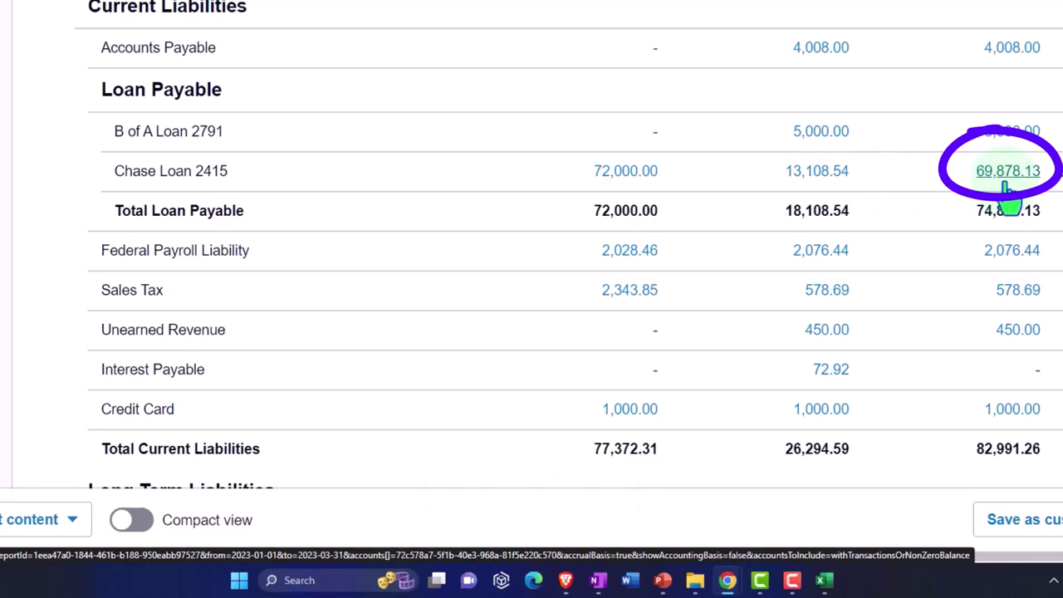
Compare the loan's balance with the month 2 row of Excel's amortization table, and examine the month 3 payment row
left_click(824, 579)
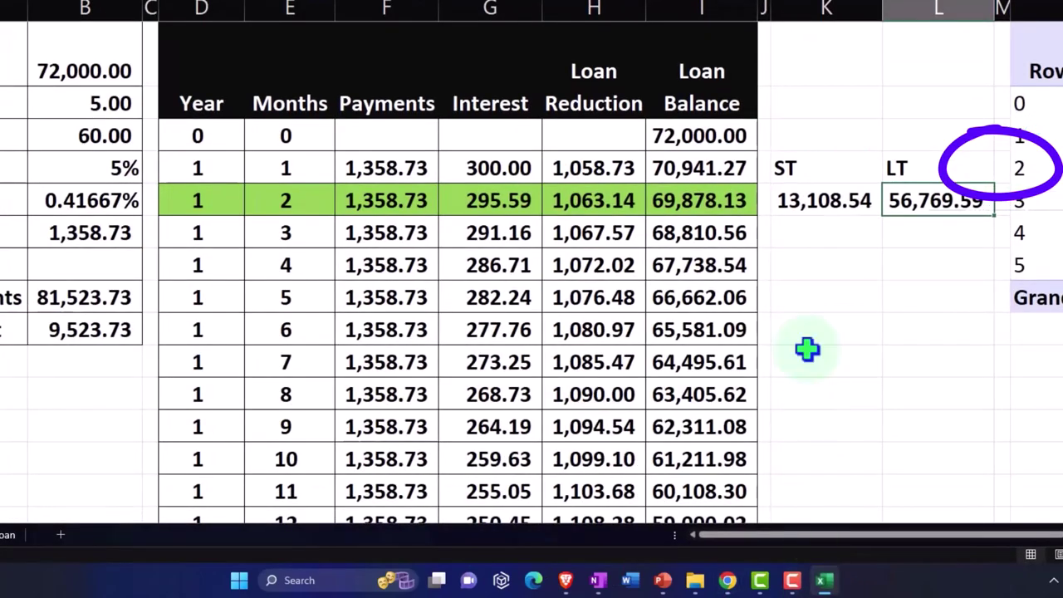
left_click(714, 218)
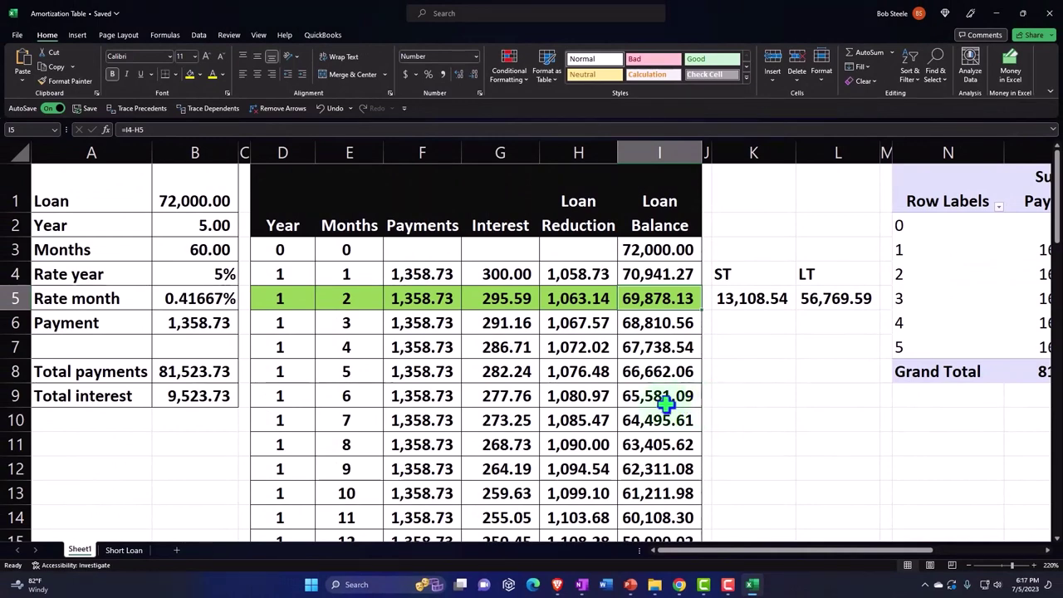
left_click_drag(294, 322, 581, 323)
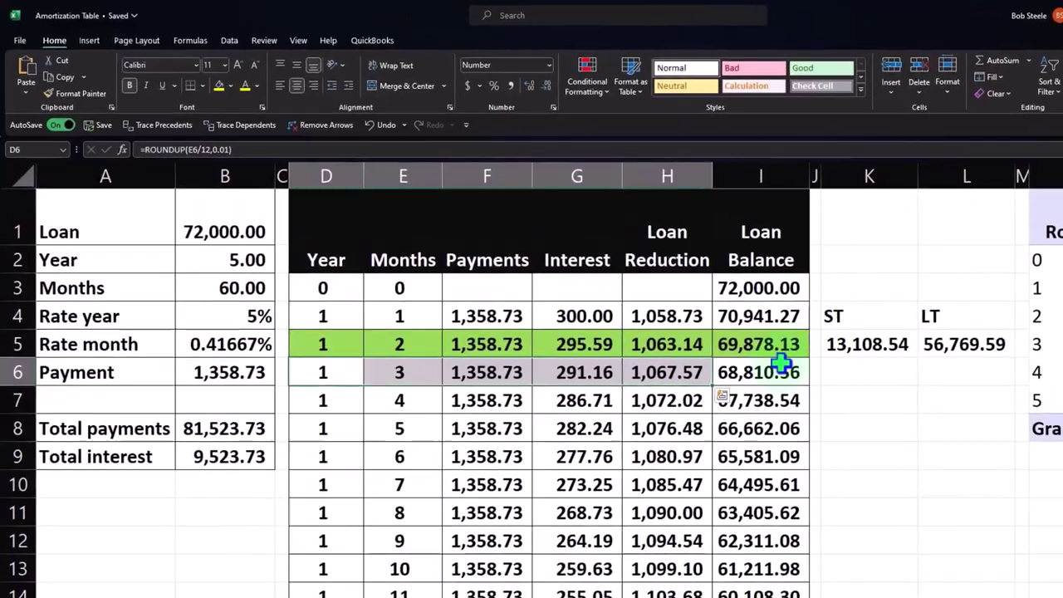
left_click(781, 363)
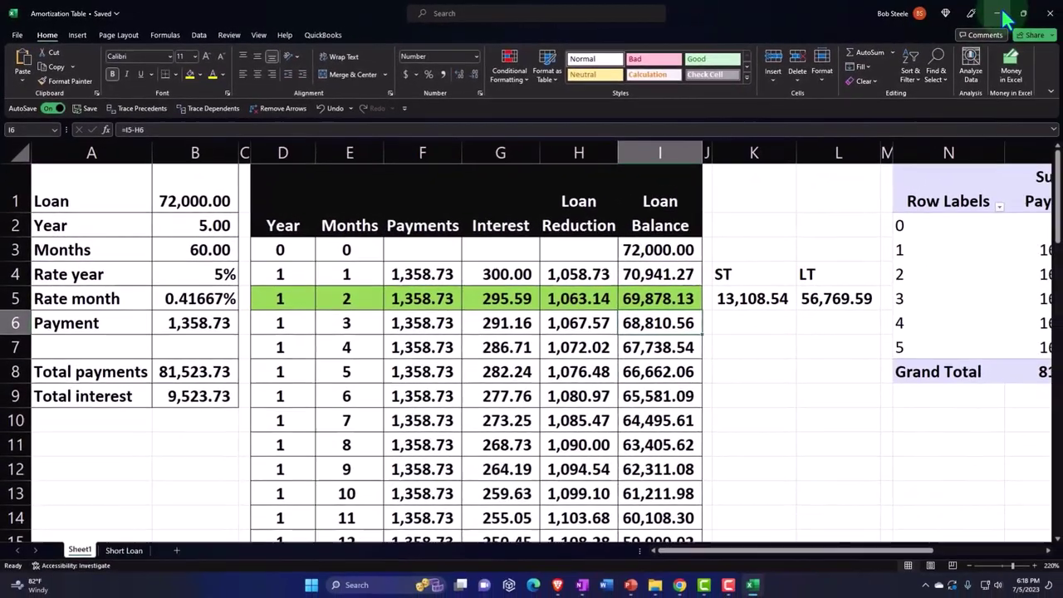
left_click(999, 14)
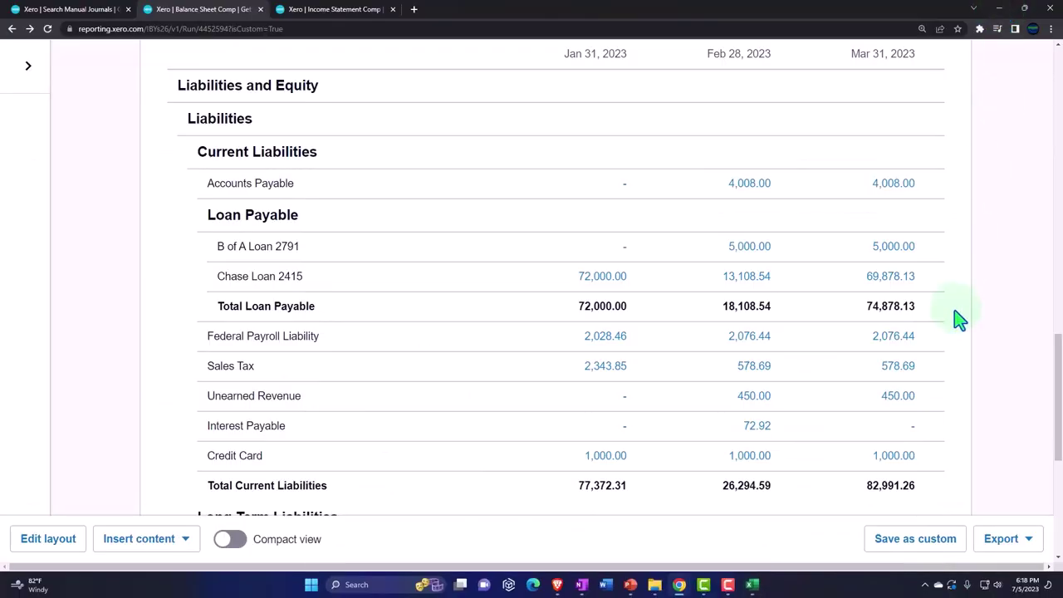
Open the account transactions behind Chase Loan 2415's Mar 31, 2023 balance in Xero and review the Mar 1, 2023 reversing entry
left_click(882, 280)
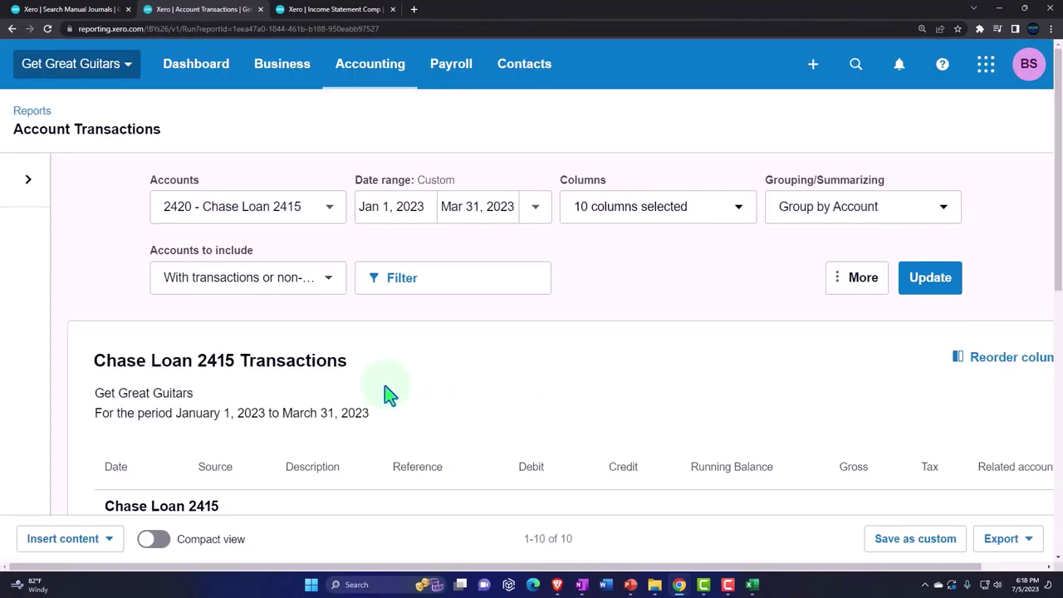
scroll(385, 390, "down", 5)
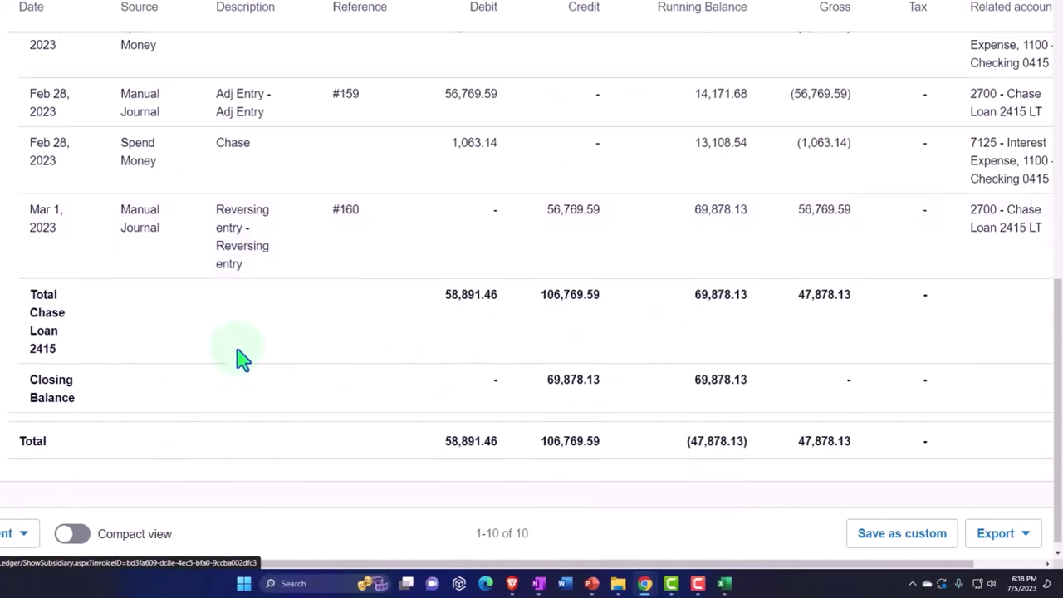
scroll(241, 359, "up", 10)
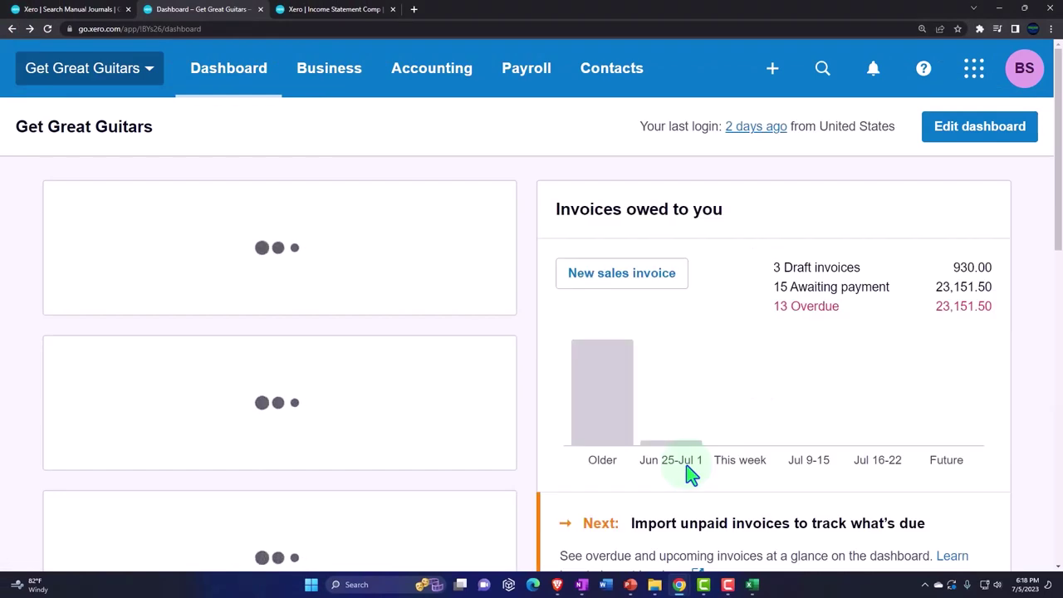
left_click(332, 82)
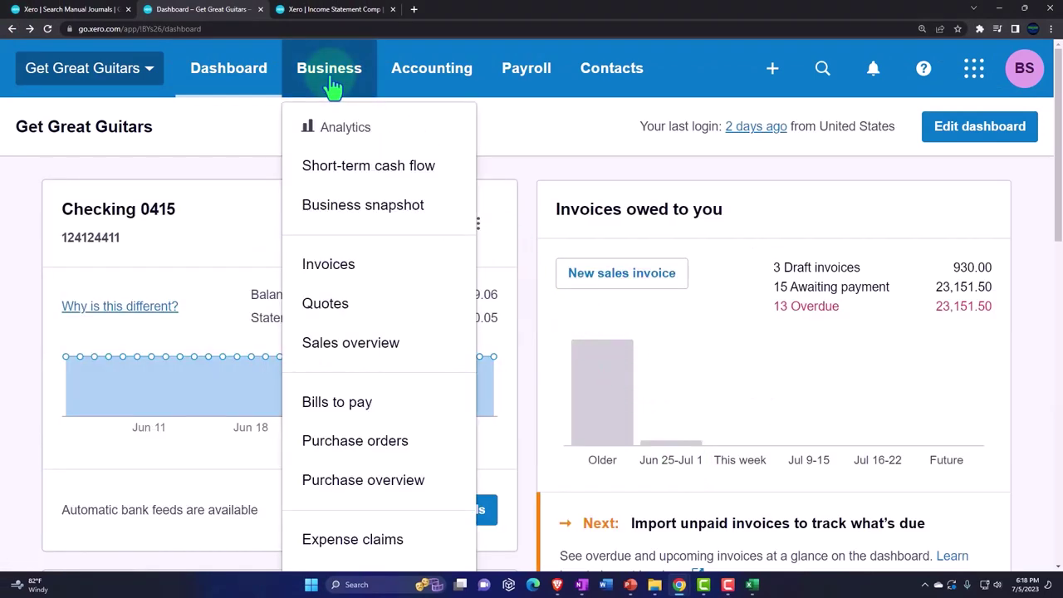
scroll(372, 440, "down", 1)
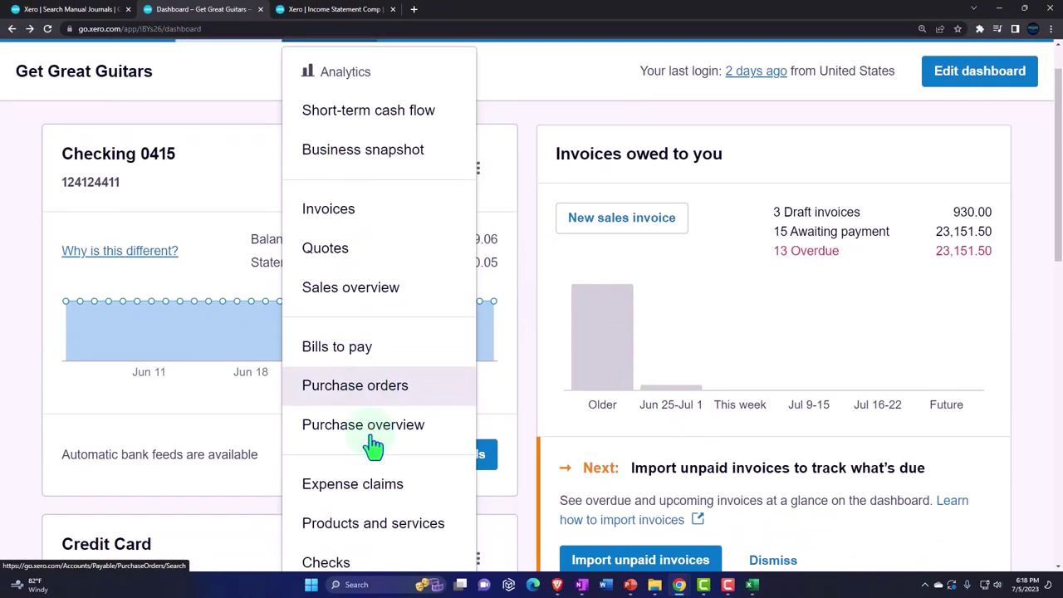
scroll(373, 446, "down", 1)
scroll(373, 436, "up", 1)
scroll(372, 441, "up", 1)
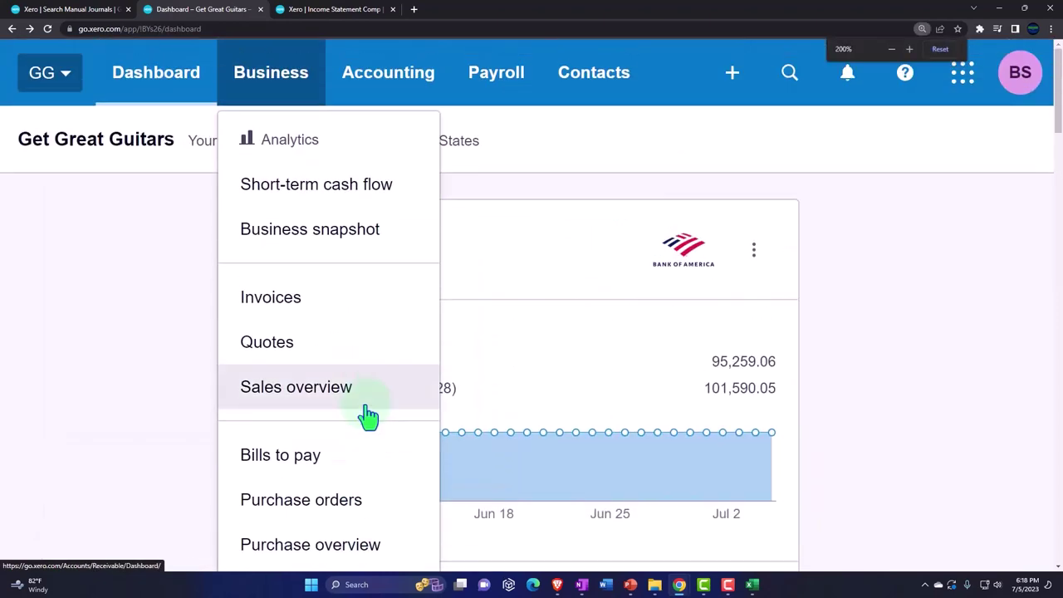
key("ctrl+minus")
Reopen the Balance Sheet Comp report and go to its liabilities section
left_click(407, 68)
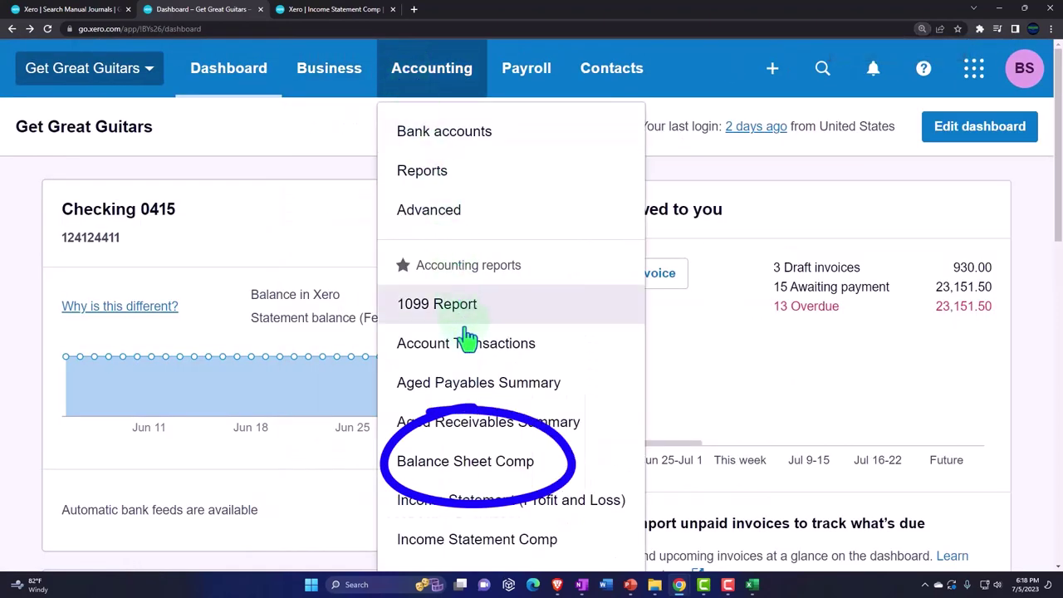
left_click(489, 462)
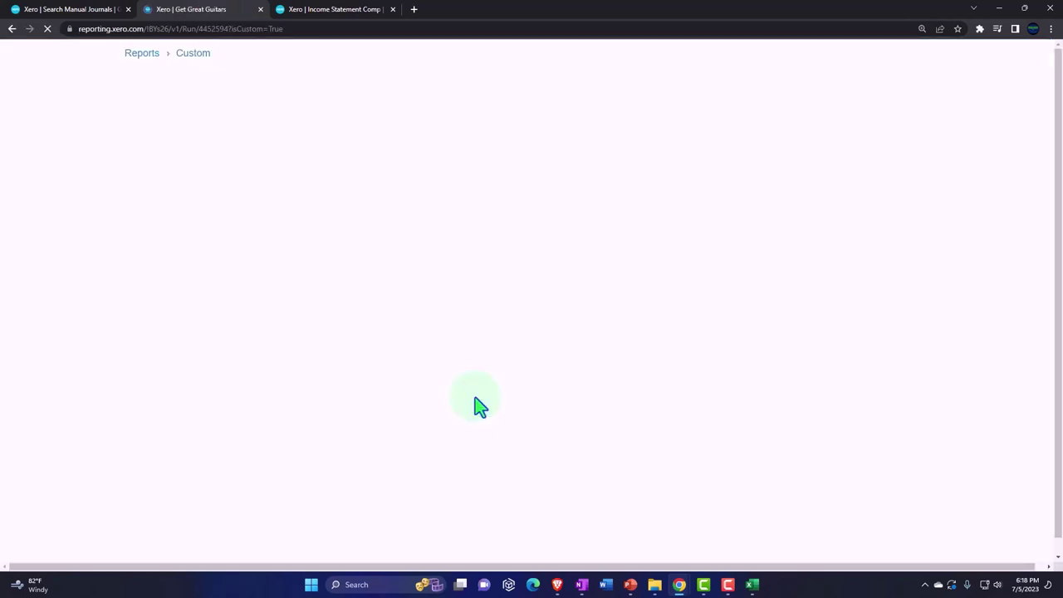
scroll(480, 405, "down", 8)
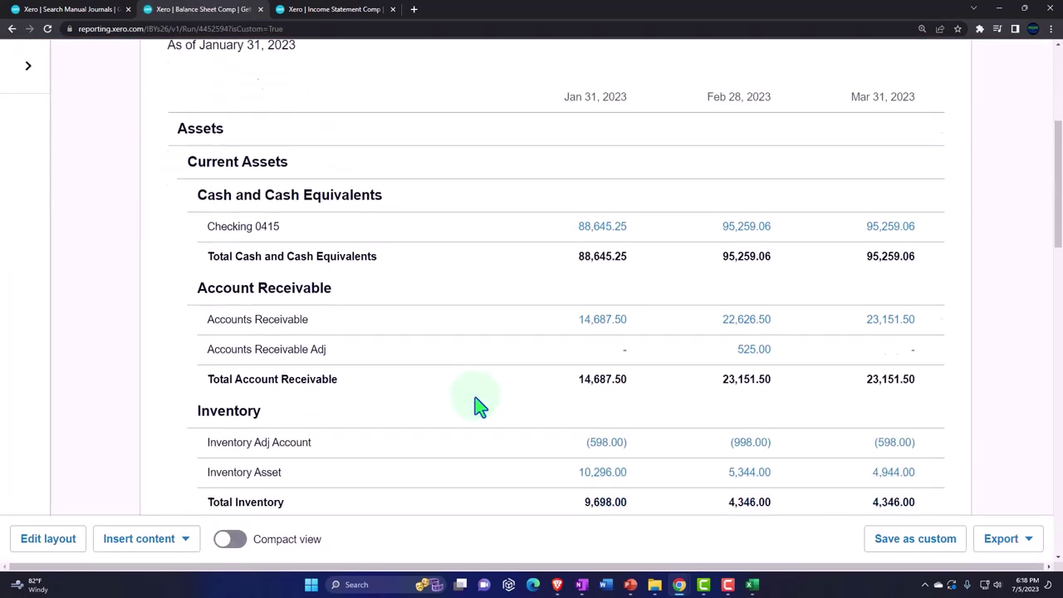
scroll(479, 405, "down", 6)
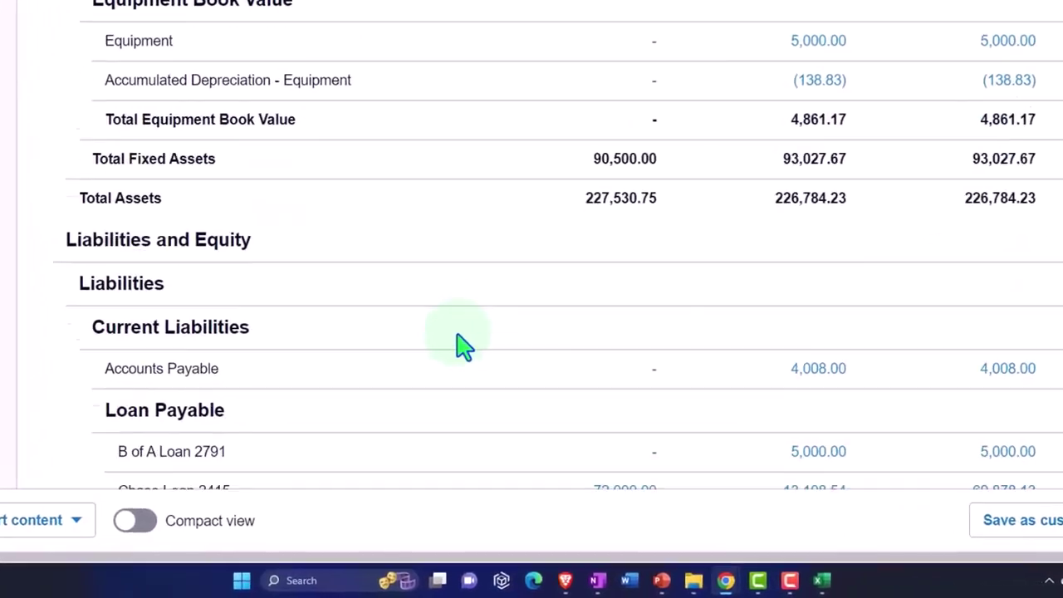
Compare the Feb 28 and Mar 31, 2023 balances of the current and long-term liabilities, including Chase Loan 2415 LT
scroll(461, 338, "down", 3)
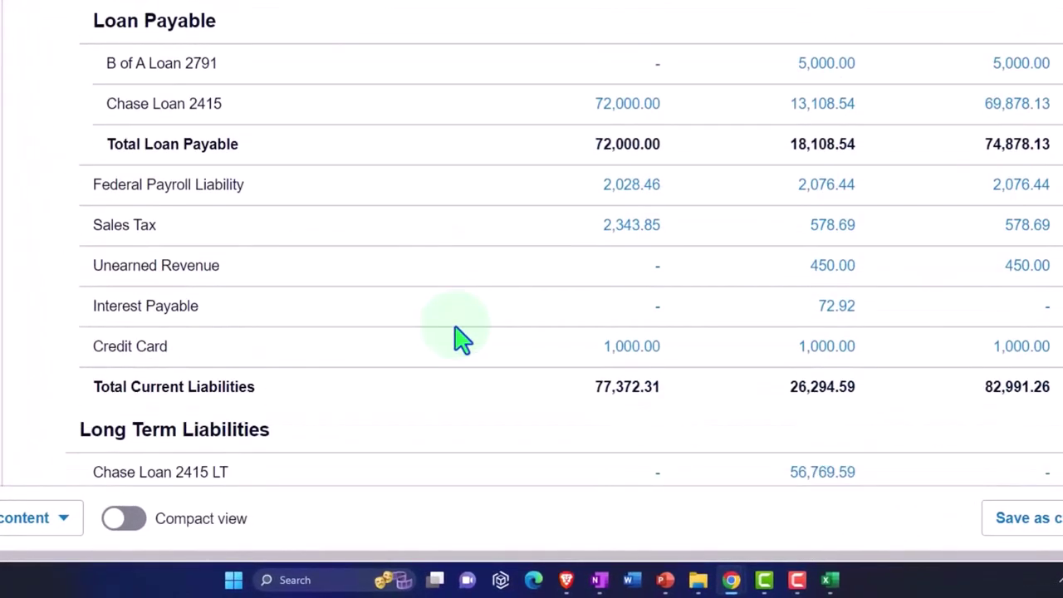
scroll(461, 339, "down", 1)
scroll(462, 338, "down", 1)
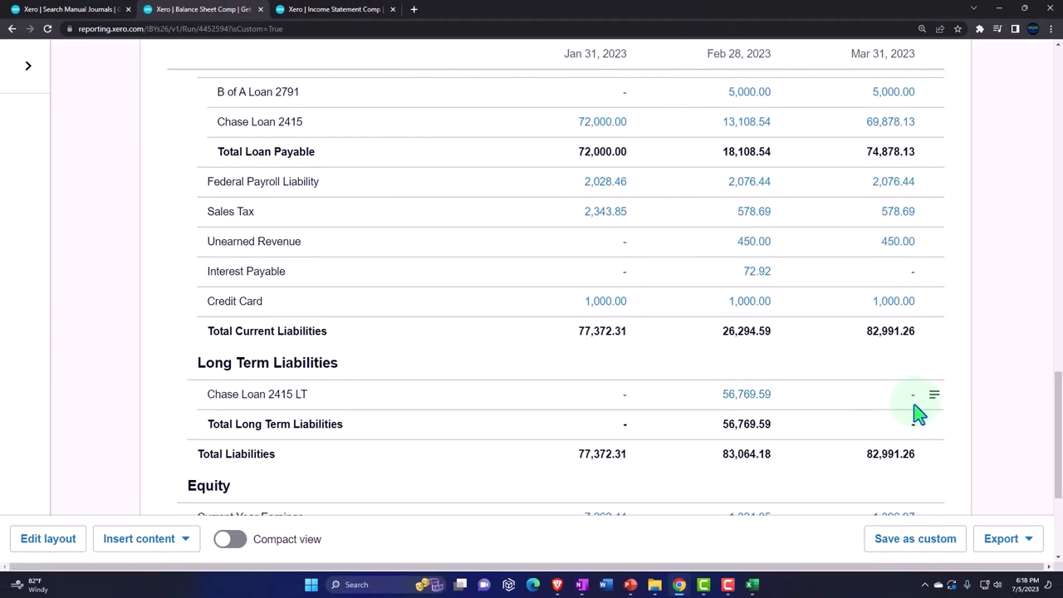
scroll(919, 413, "up", 1)
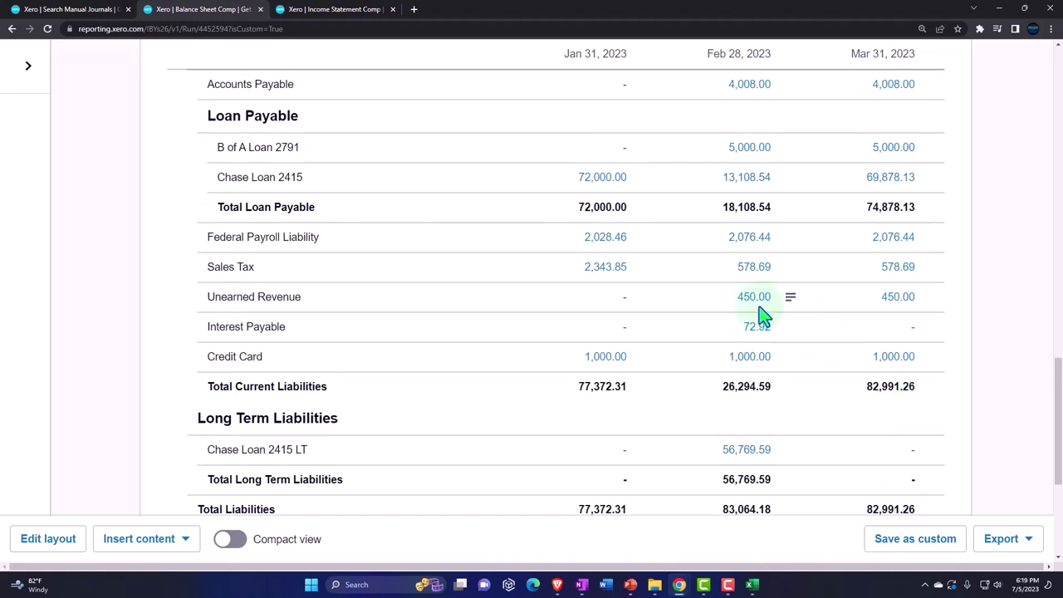
Go to the Income Statement Comp report and update it
left_click(351, 15)
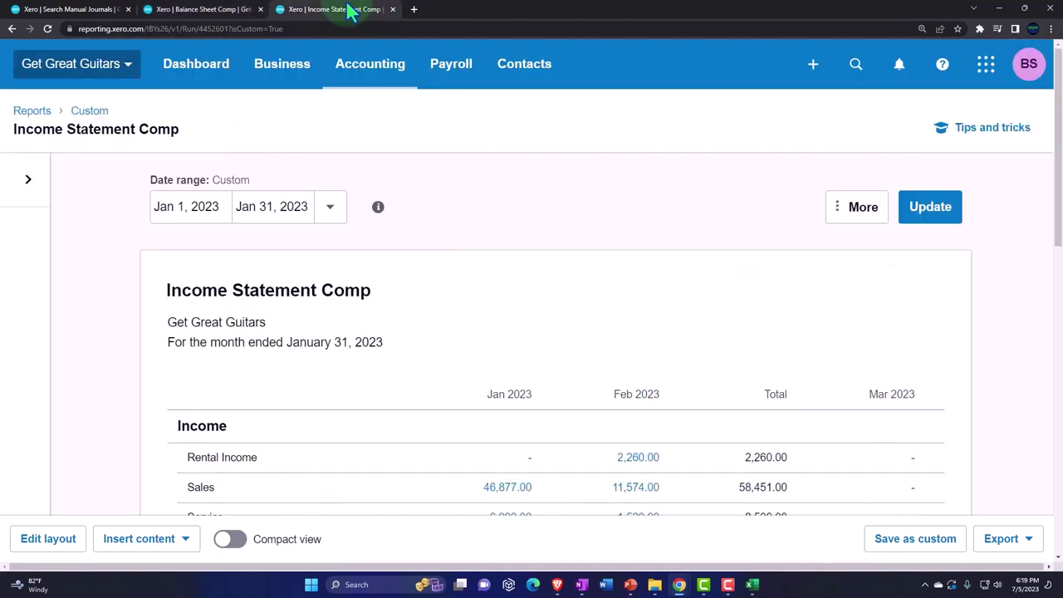
left_click(932, 217)
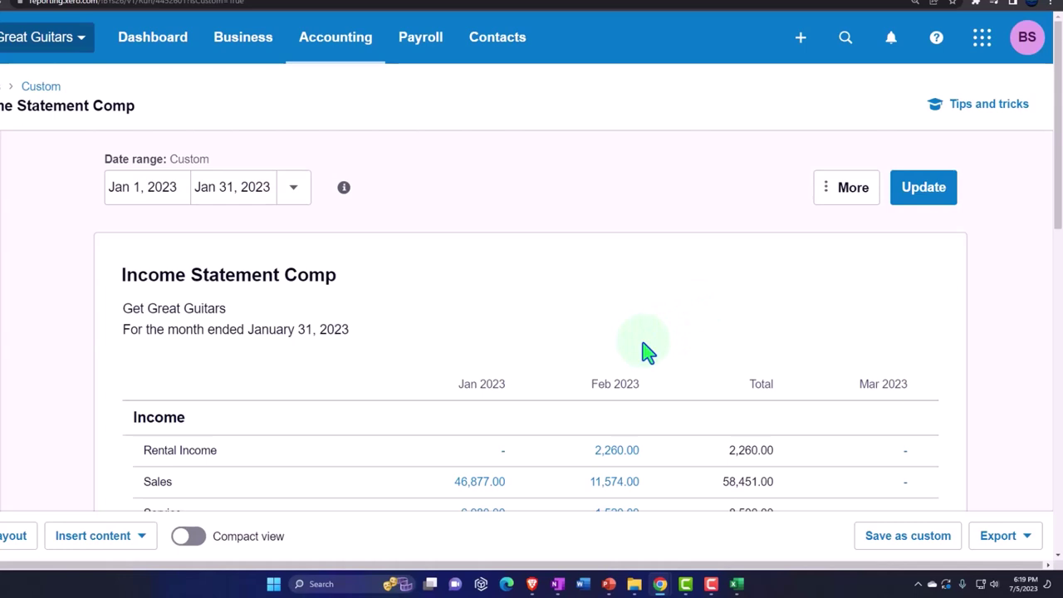
Find the Trial Balance among the accounting reports and open it
left_click(340, 50)
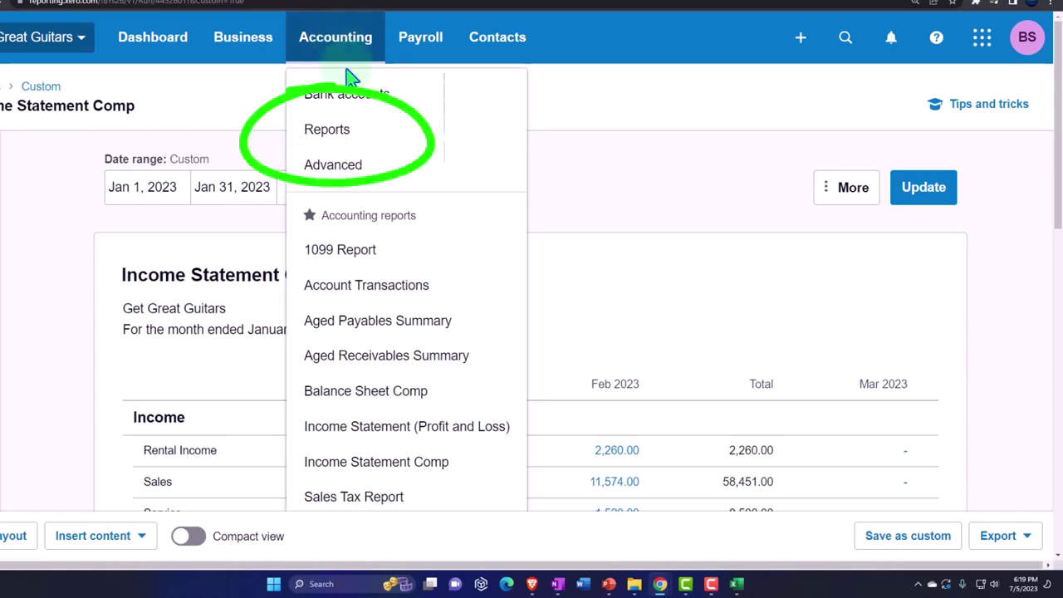
left_click(354, 135)
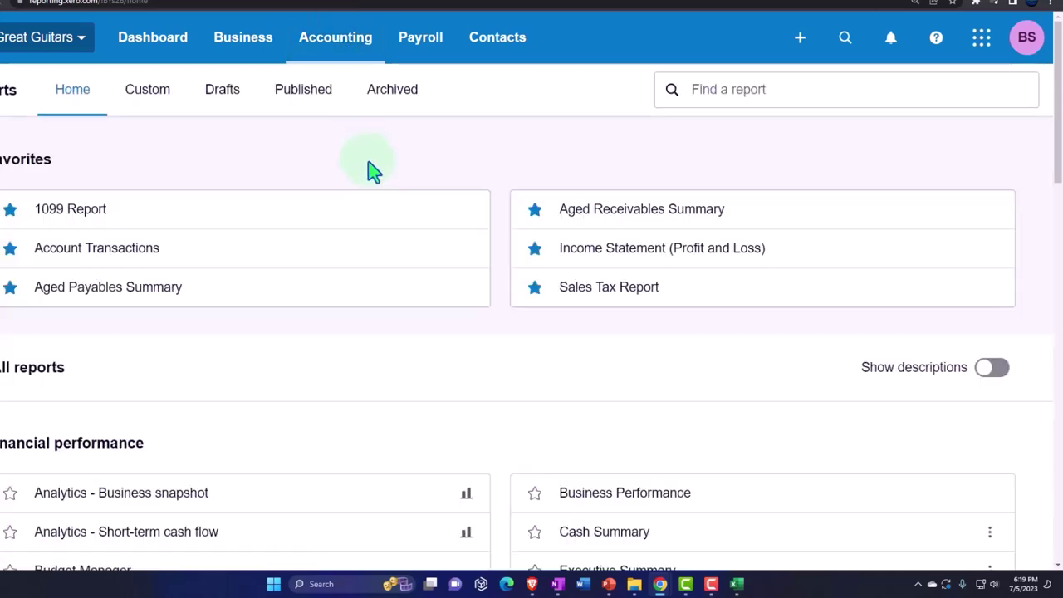
left_click(767, 119)
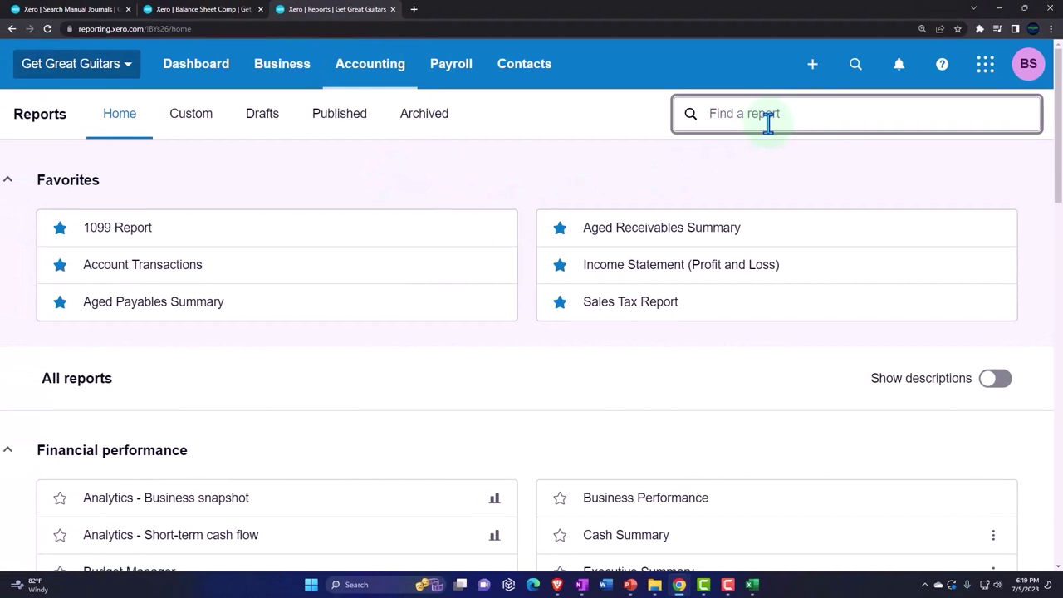
type("tr")
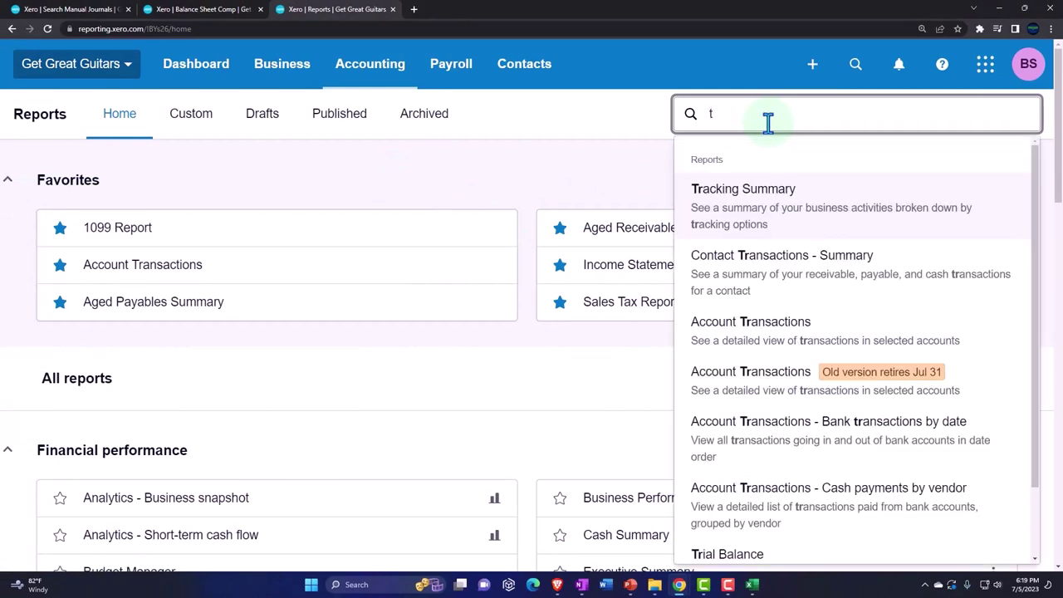
key("BackSpace")
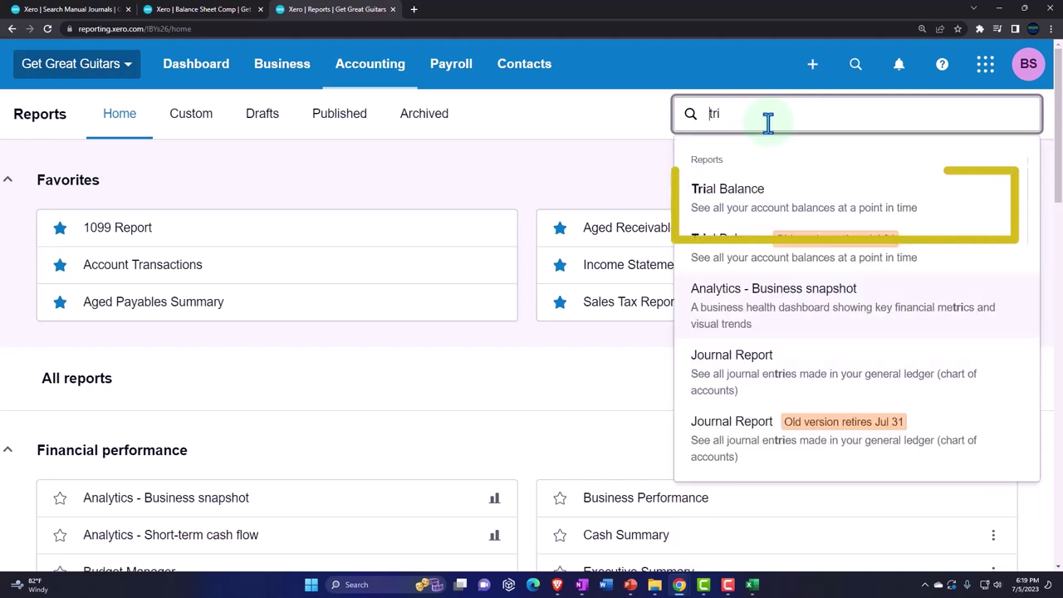
key("Return")
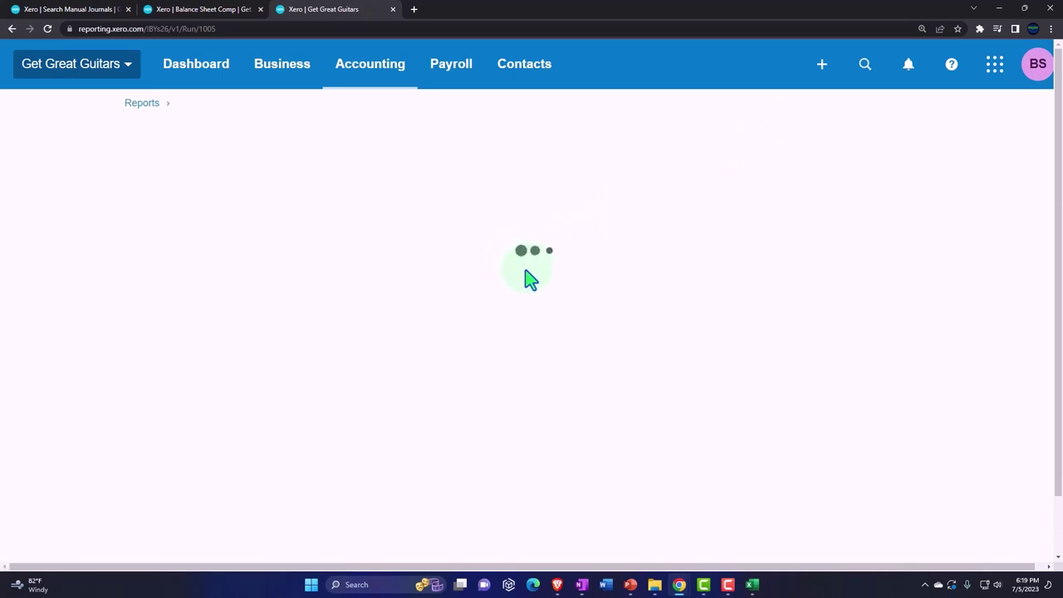
Set the Trial Balance to the custom date Dec 31, 2023 and update the report
left_click(302, 208)
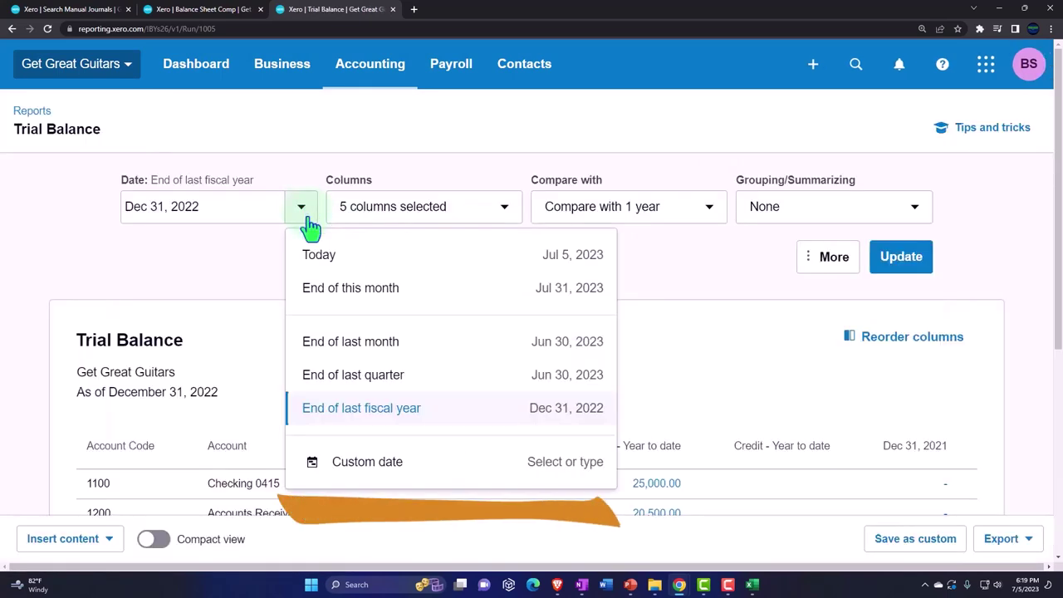
left_click(365, 466)
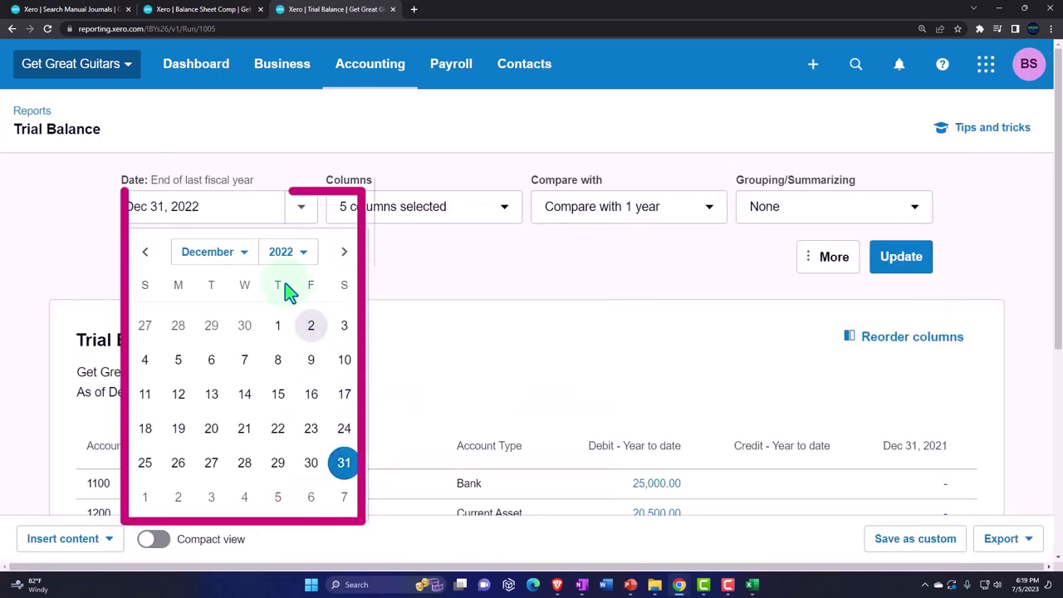
left_click(277, 254)
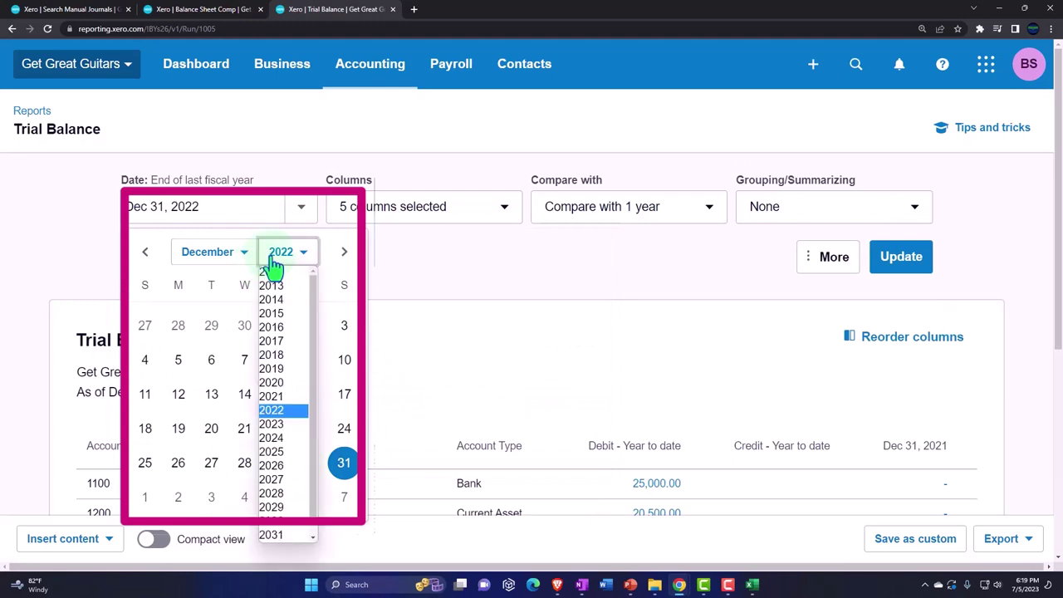
left_click(277, 425)
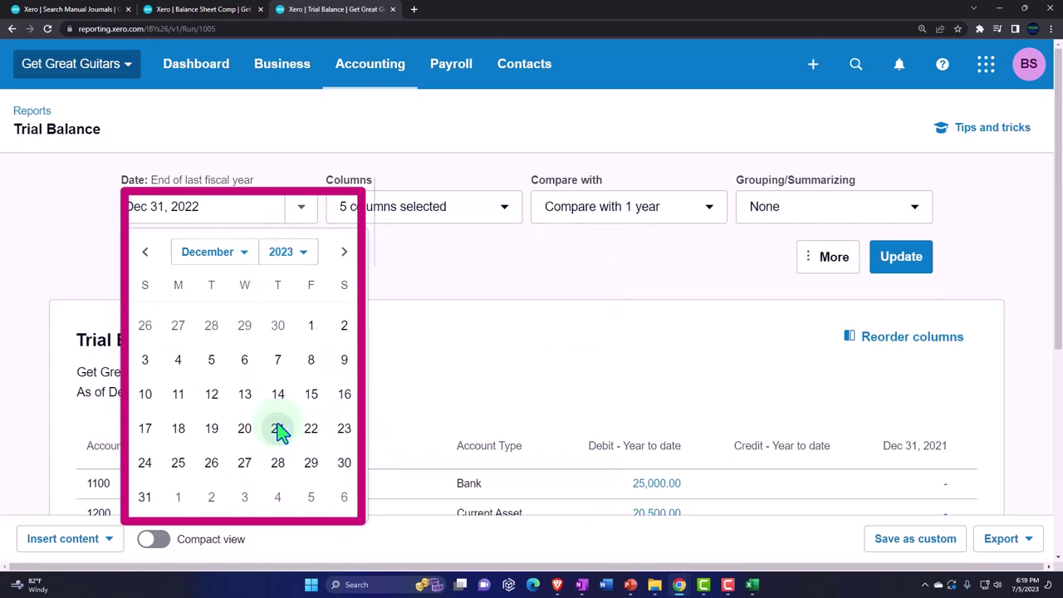
left_click(144, 496)
left_click(901, 259)
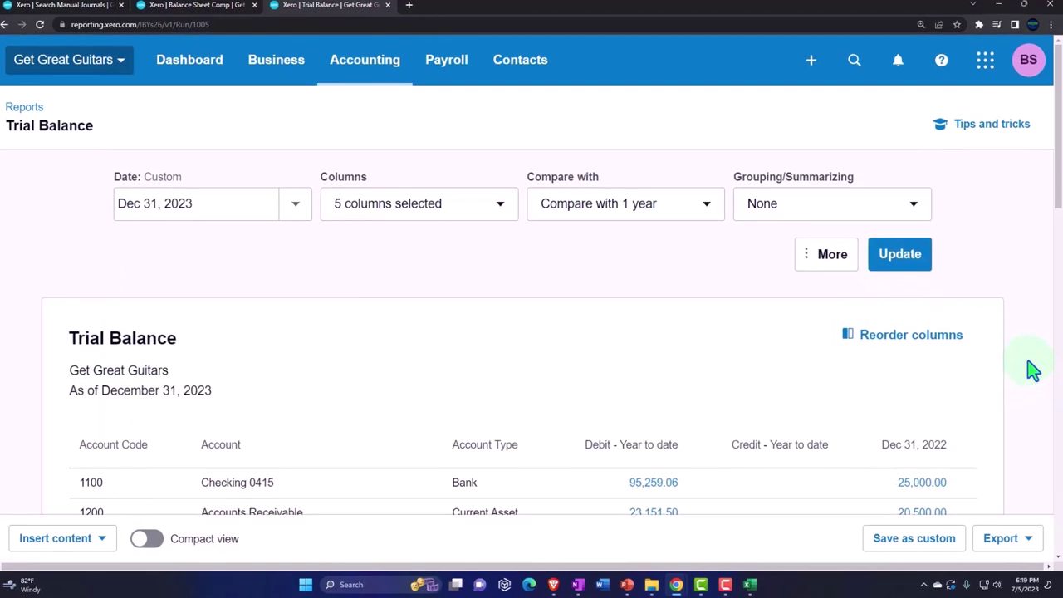
Examine the Trial Balance's year-to-date debit and credit balances from the asset accounts through liabilities, equity, income and expenses
scroll(1032, 364, "down", 3)
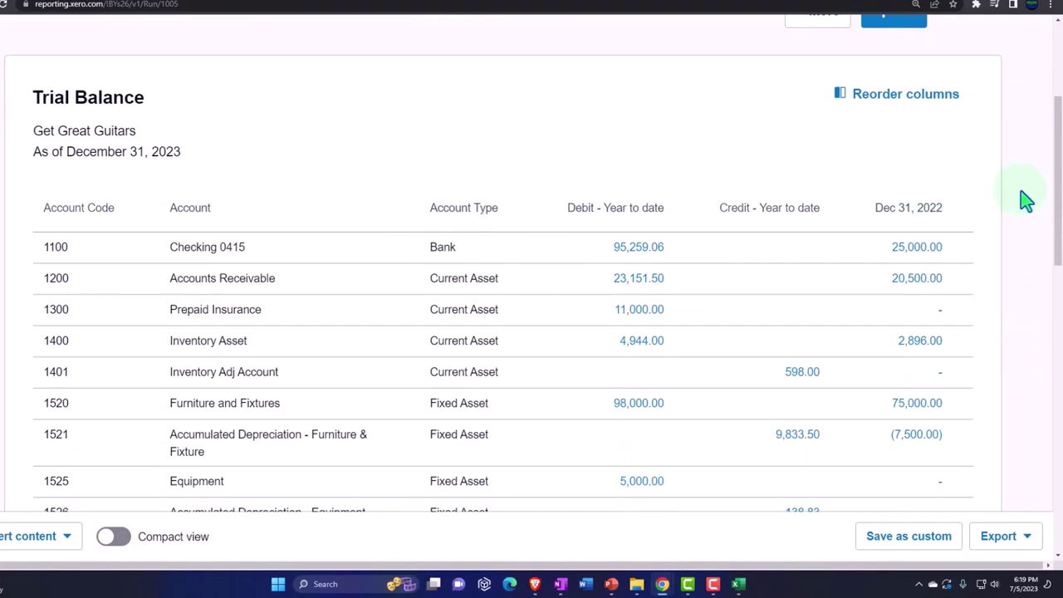
scroll(1026, 199, "down", 3)
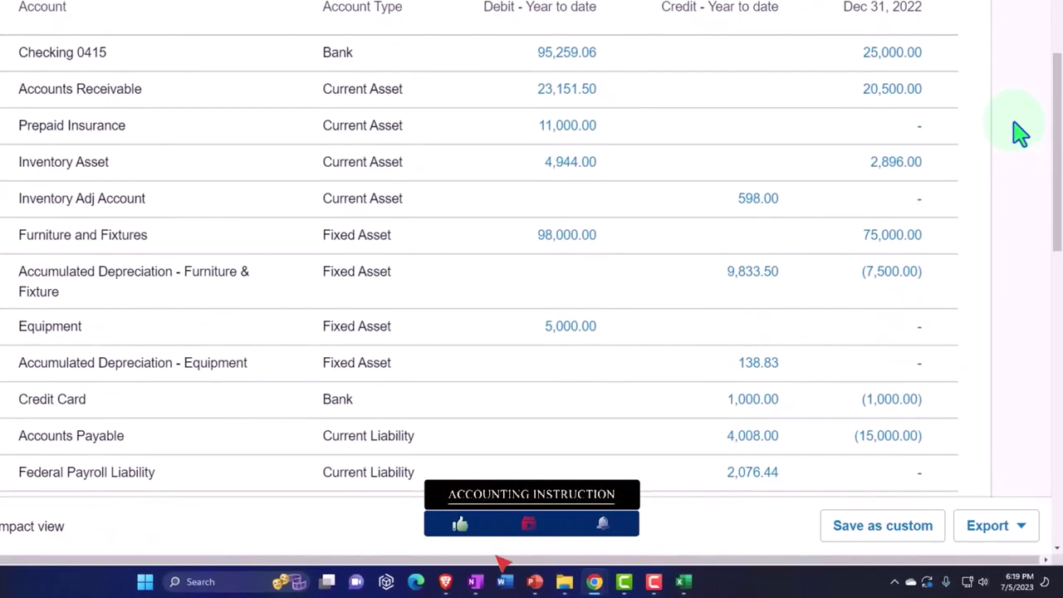
scroll(1020, 133, "down", 3)
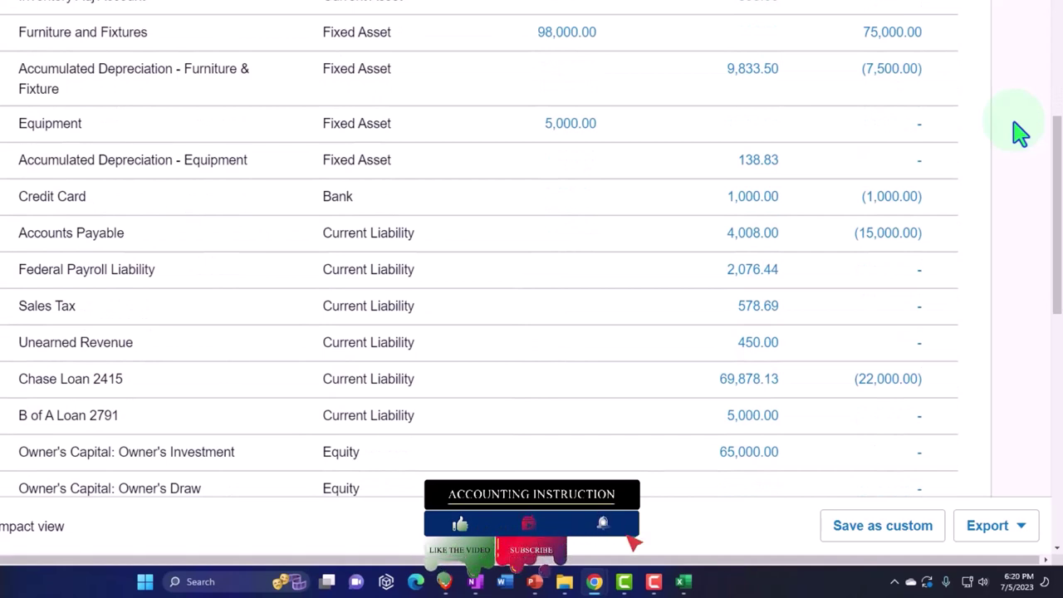
scroll(1019, 133, "down", 1)
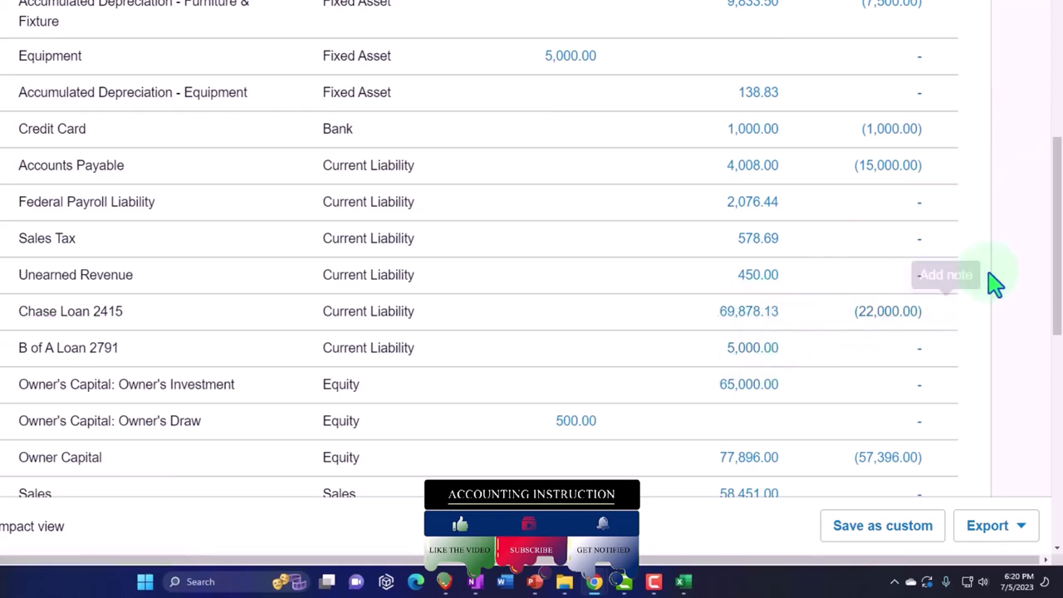
scroll(1003, 277, "down", 1)
scroll(1004, 277, "down", 1)
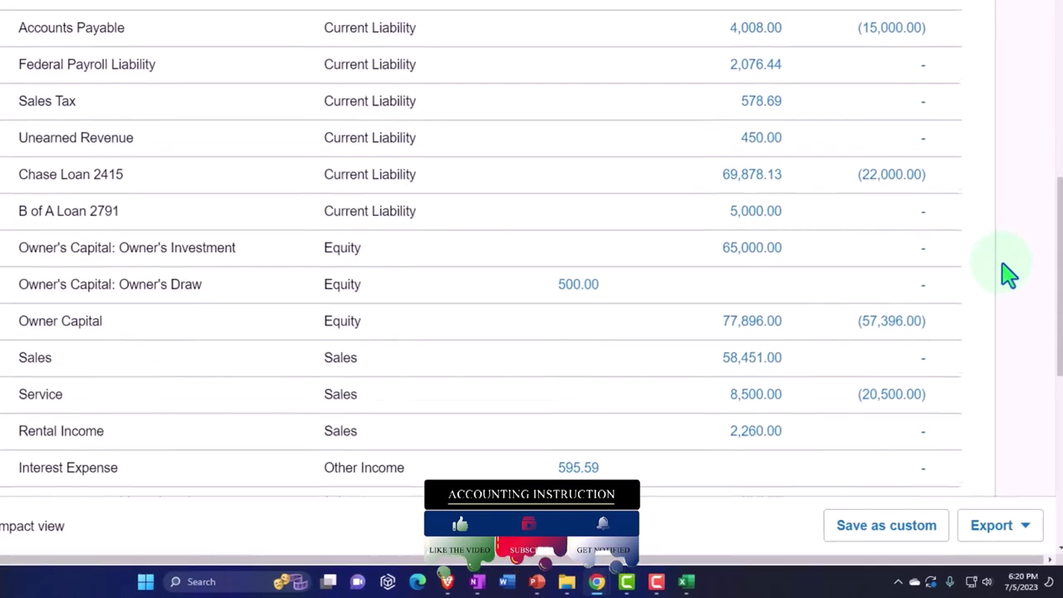
scroll(1005, 274, "down", 2)
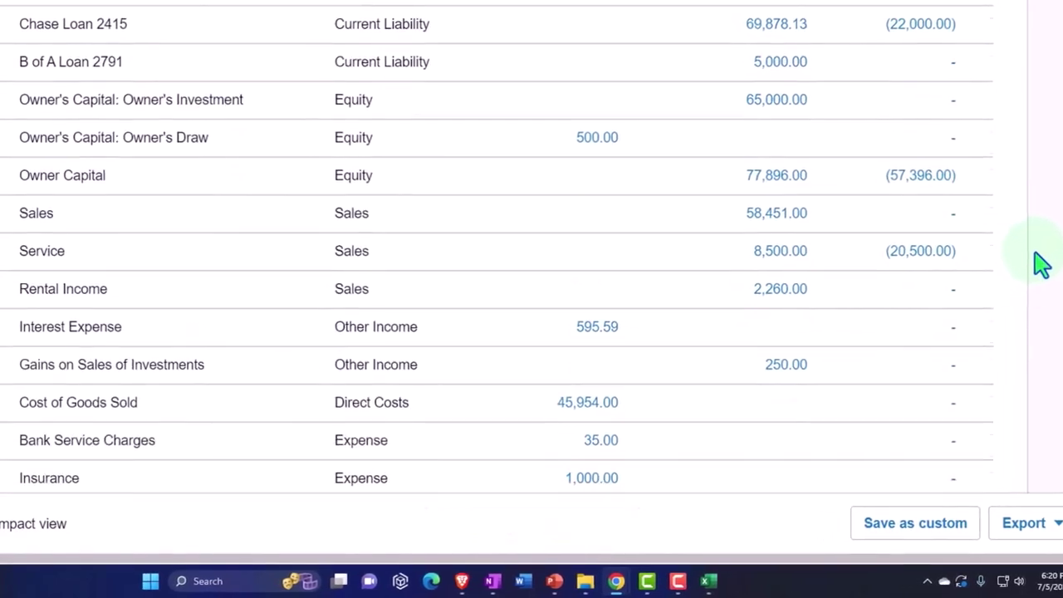
scroll(1040, 264, "down", 5)
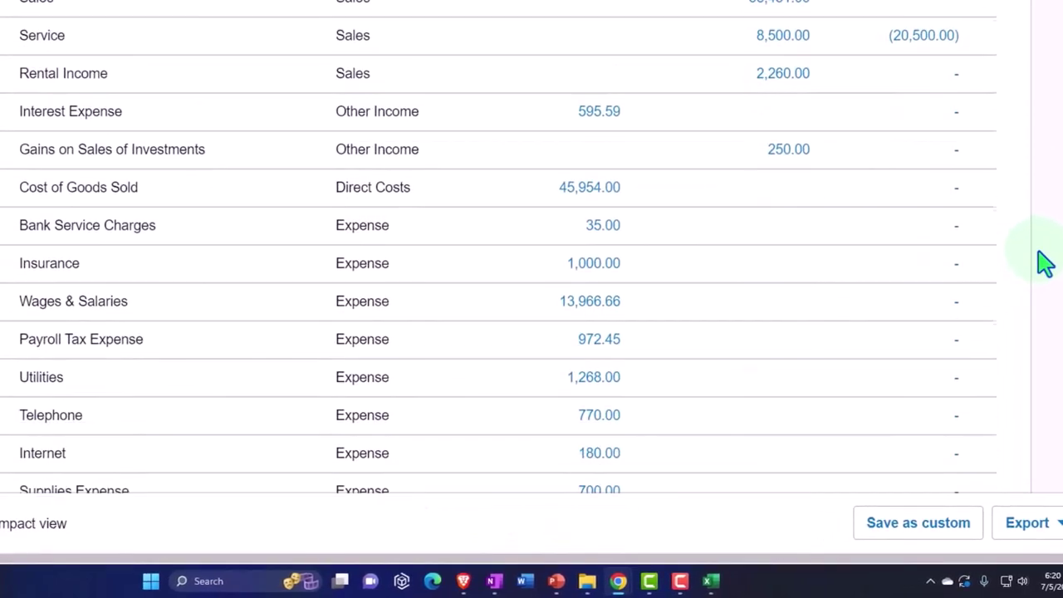